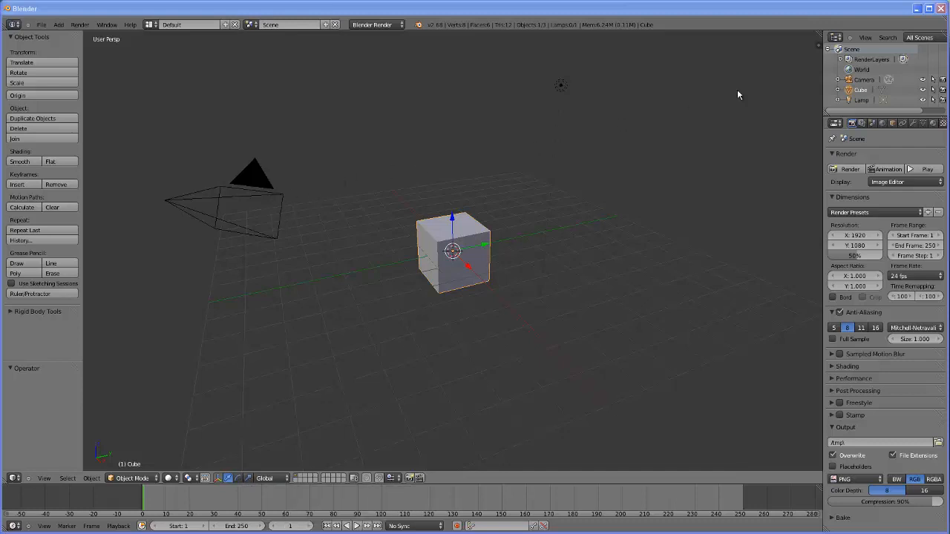
Hide the camera and the lamp in the viewport so that only the cube shows
left_click(922, 80)
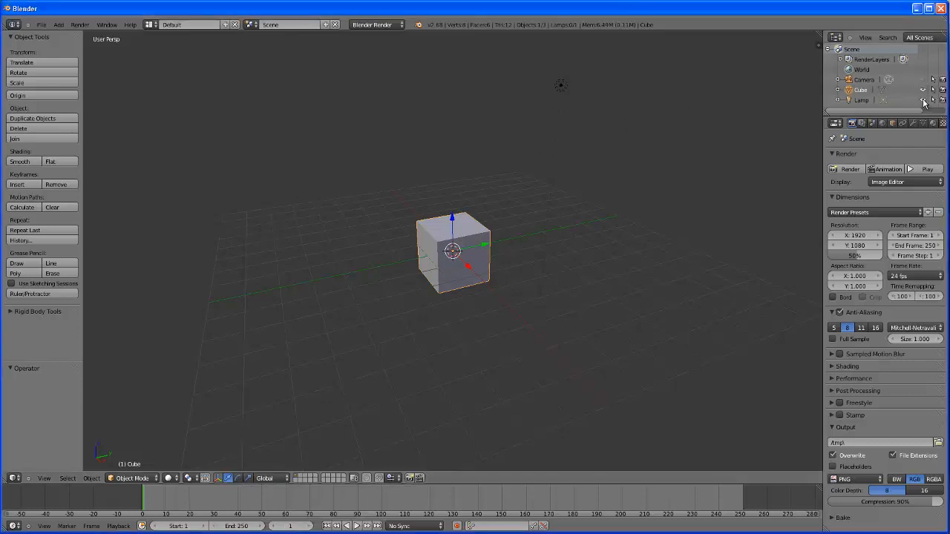
left_click(923, 101)
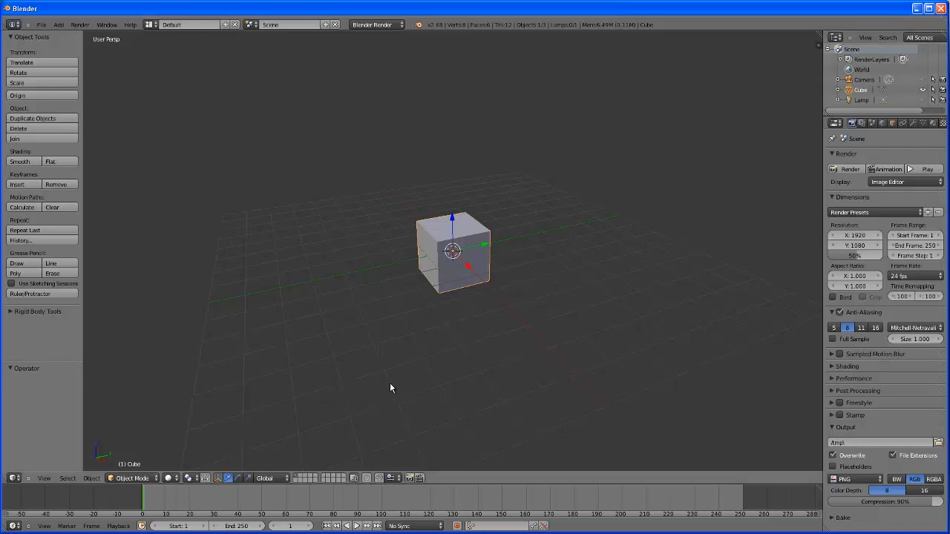
left_click(728, 306)
Scale the cube by about 1.714 along Z and about 0.479 along X to form a thin upright box
key("s")
key("z")
left_click(451, 191)
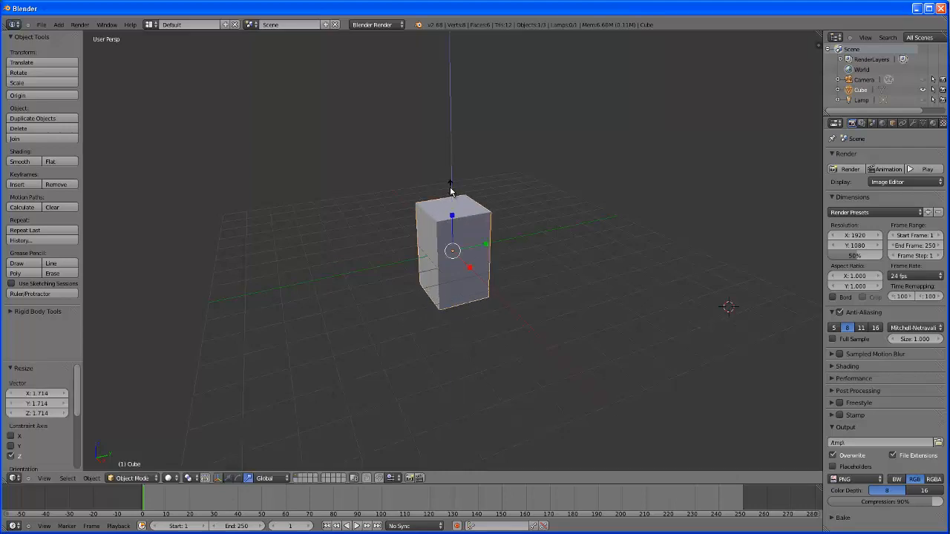
left_click_drag(490, 247, 457, 261)
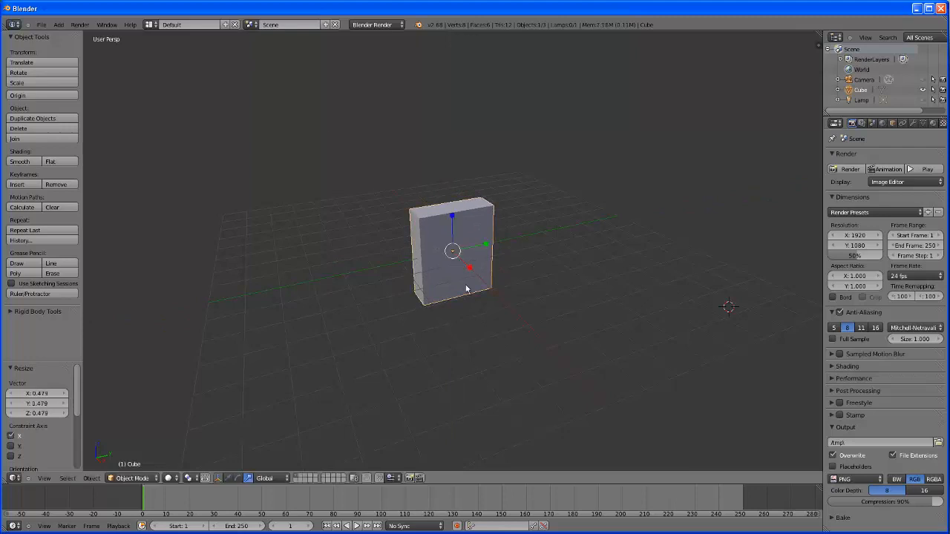
middle_click_drag(470, 332, 524, 326)
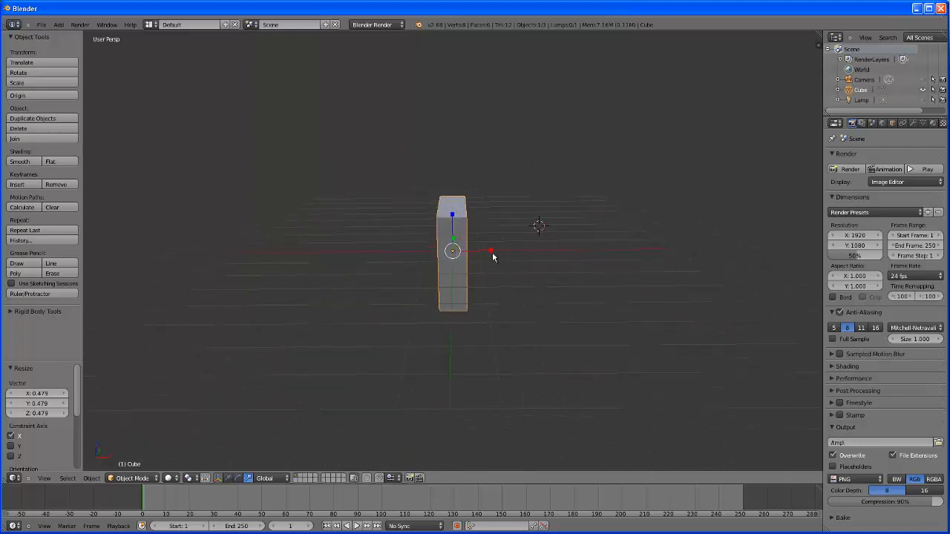
Stretch the box by about 1.135 along Z and enlarge the whole box by about 1.445
key("s")
left_click(512, 284)
middle_click_drag(513, 287, 467, 287)
mouse_move(454, 217)
left_mouse_down()
mouse_move(453, 208)
mouse_move(460, 223)
left_mouse_up()
mouse_move(483, 314)
middle_mouse_down()
mouse_move(511, 324)
mouse_move(475, 324)
middle_mouse_up()
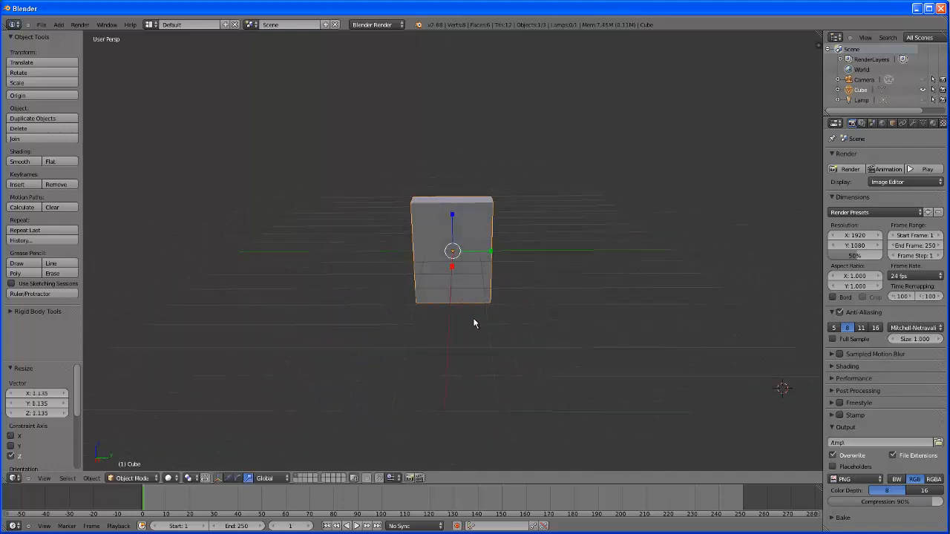
key("s")
left_click(573, 357)
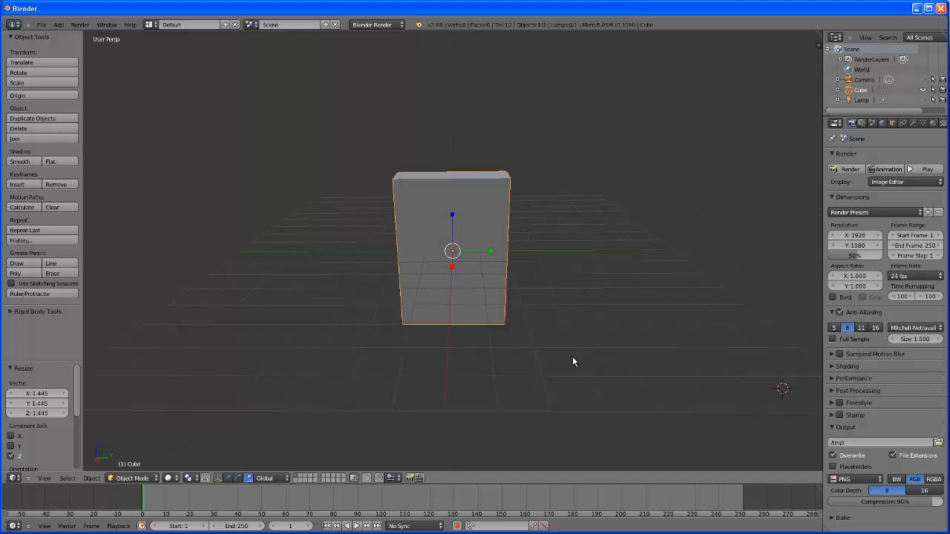
Switch to the translate manipulator and raise the box about 2.789 units along Z
middle_click_drag(569, 359, 542, 344)
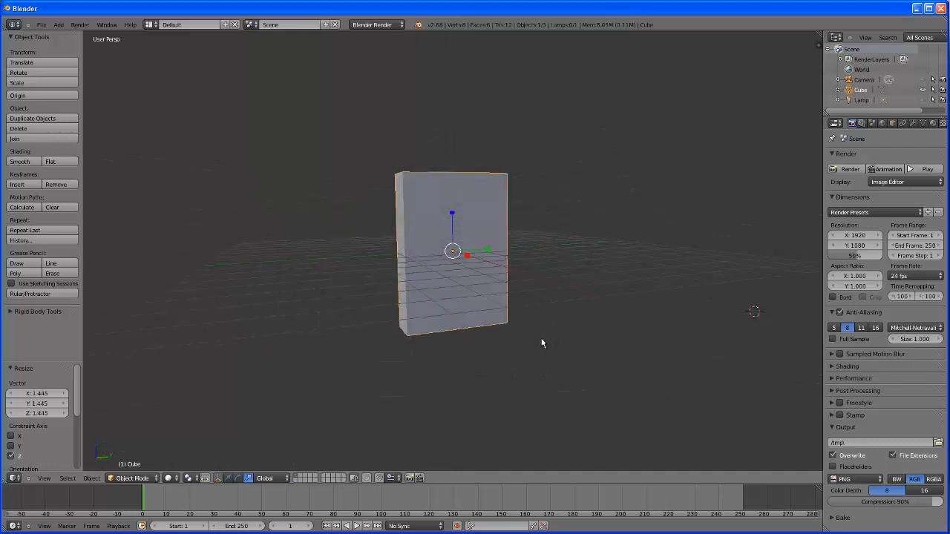
left_click(228, 478)
left_click_drag(452, 215, 439, 138)
middle_click_drag(440, 150, 515, 299)
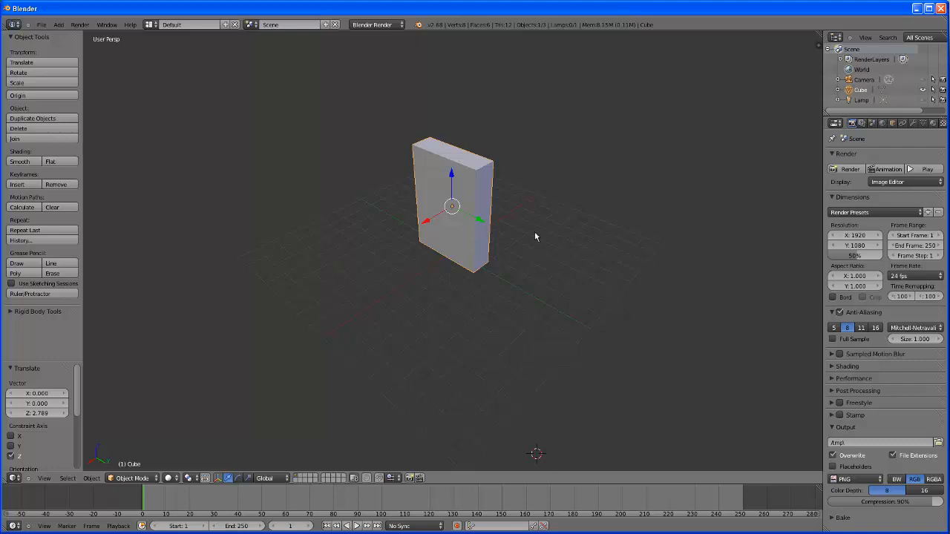
middle_click_drag(530, 267, 545, 267)
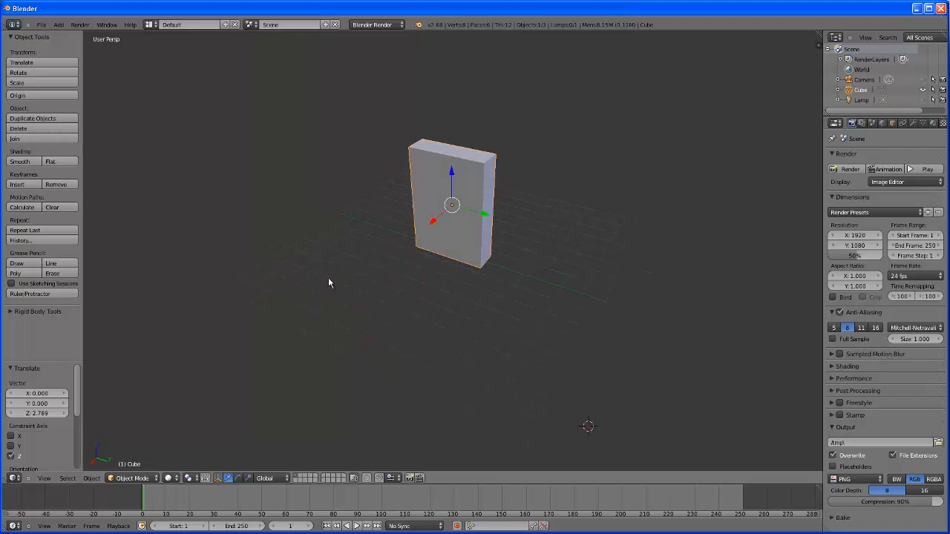
In Edit Mode with edge selection, select the top face's two short edges and back edge, plus the front vertical edge on the +Y side
left_click(132, 478)
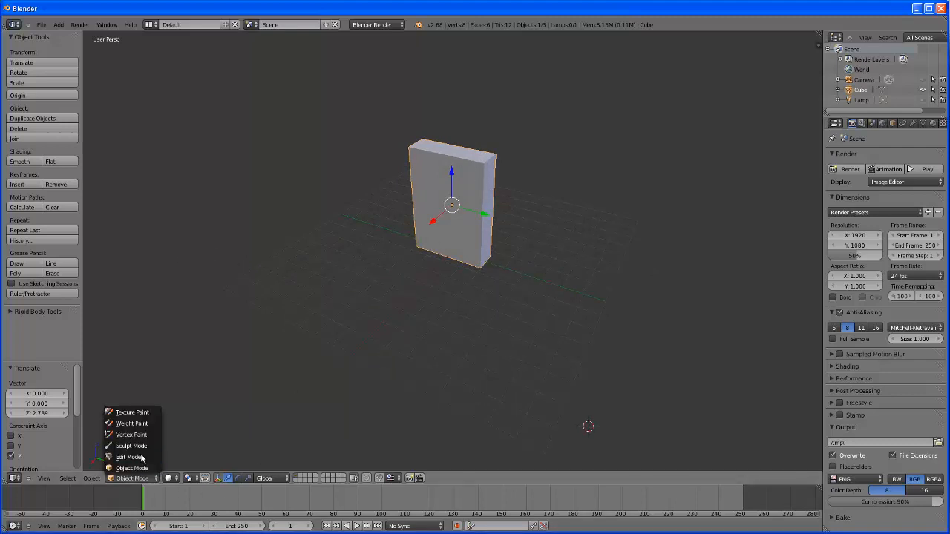
left_click(138, 459)
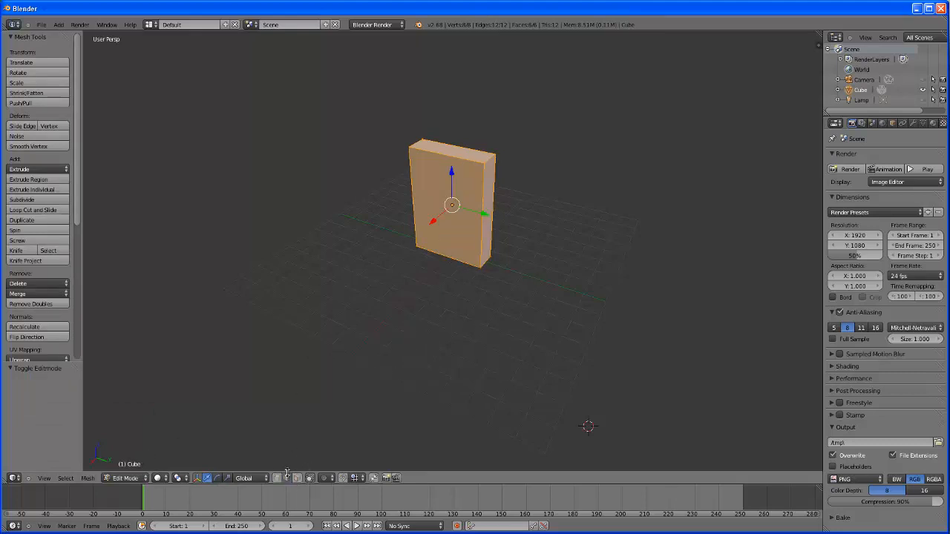
right_click(464, 162)
middle_click_drag(505, 241, 512, 213)
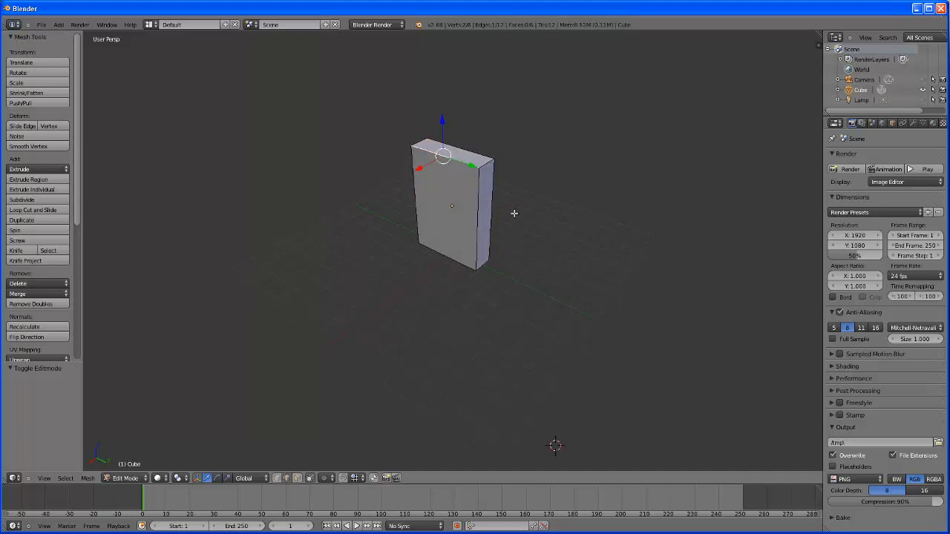
right_click(486, 166)
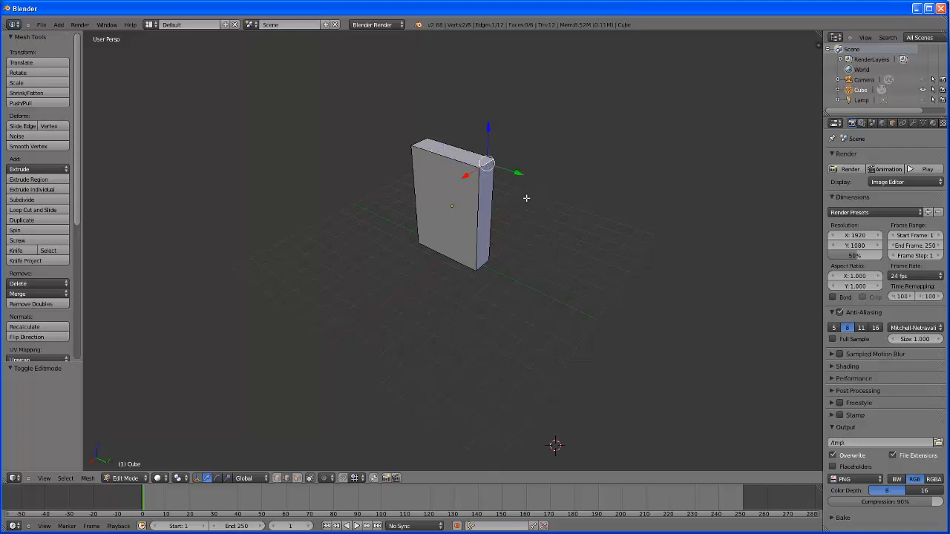
right_click(419, 143, "shift")
right_click(445, 144, "shift")
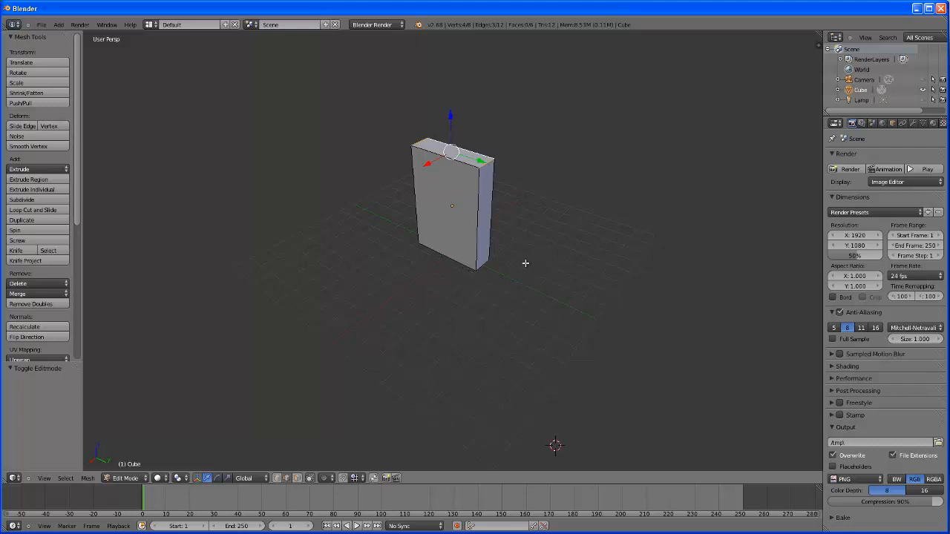
right_click(477, 205, "shift")
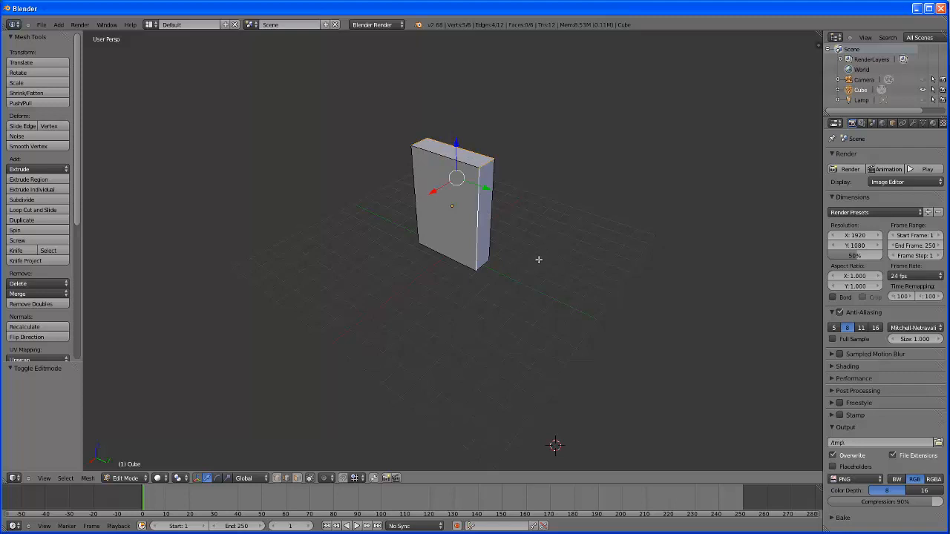
middle_click_drag(540, 267, 531, 247)
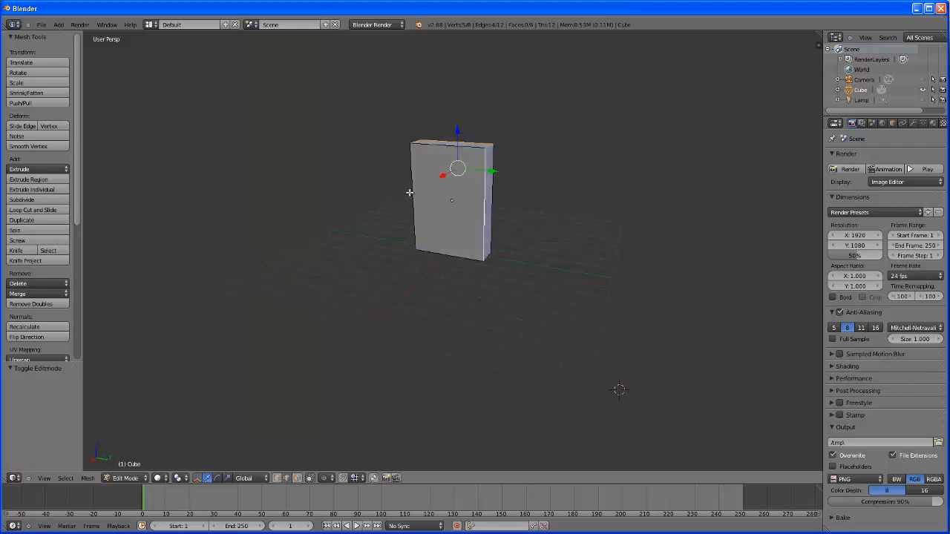
right_click(412, 187, "shift")
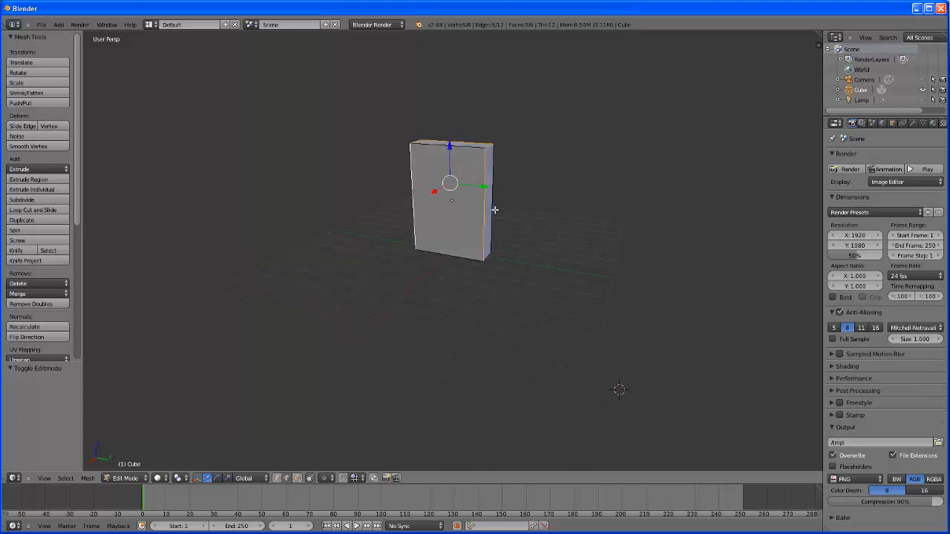
middle_click_drag(526, 222, 514, 266)
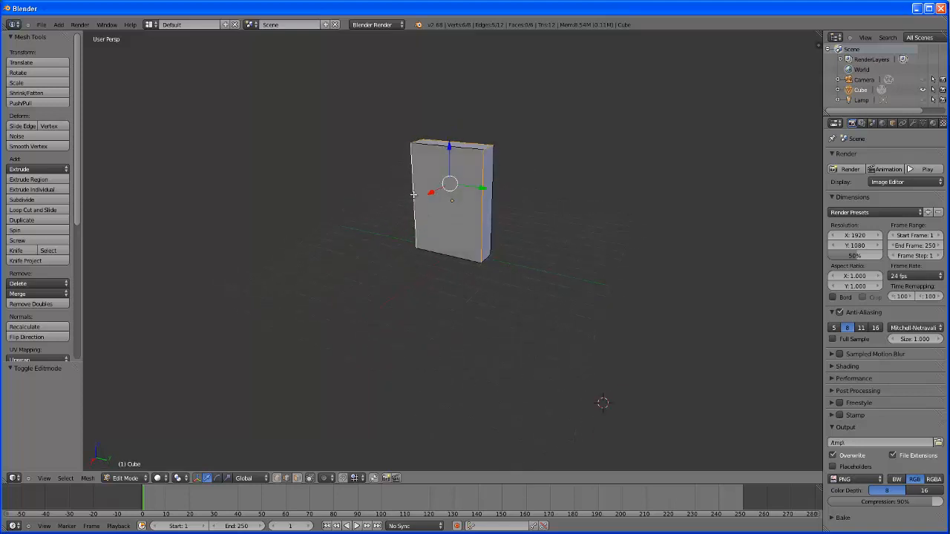
right_click(413, 195, "shift")
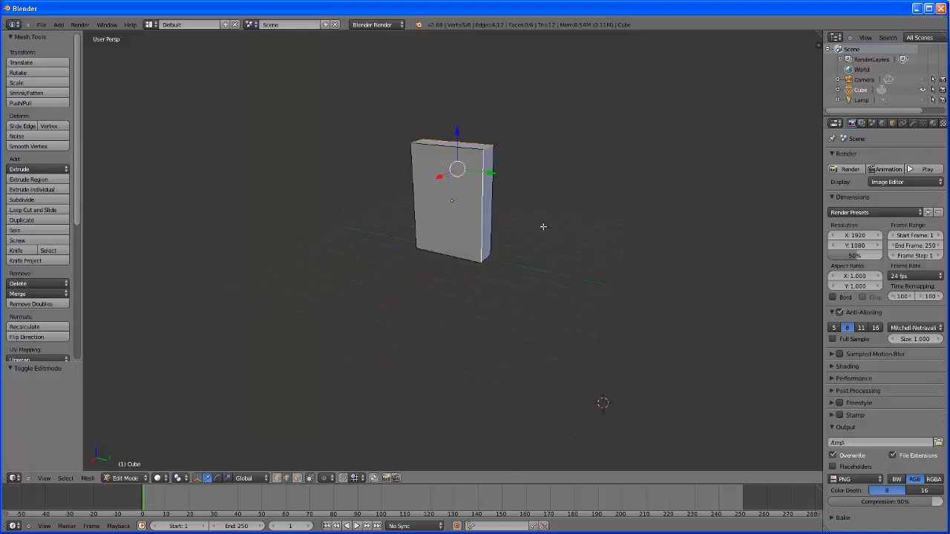
Add the two short edges and the back edge of the box's bottom face to the edge selection
middle_click_drag(541, 224, 470, 232)
middle_click_drag(594, 259, 496, 262)
middle_click_drag(411, 271, 498, 273)
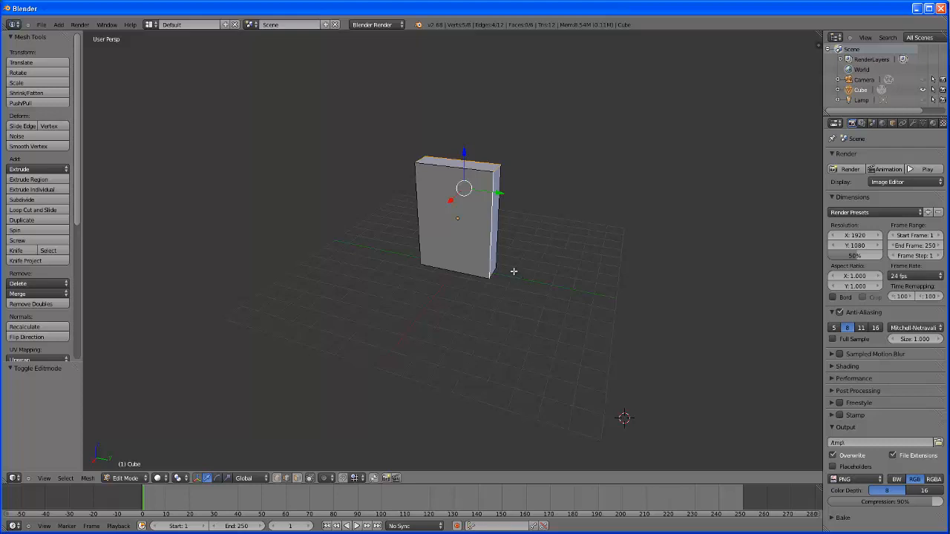
middle_click_drag(534, 271, 442, 233)
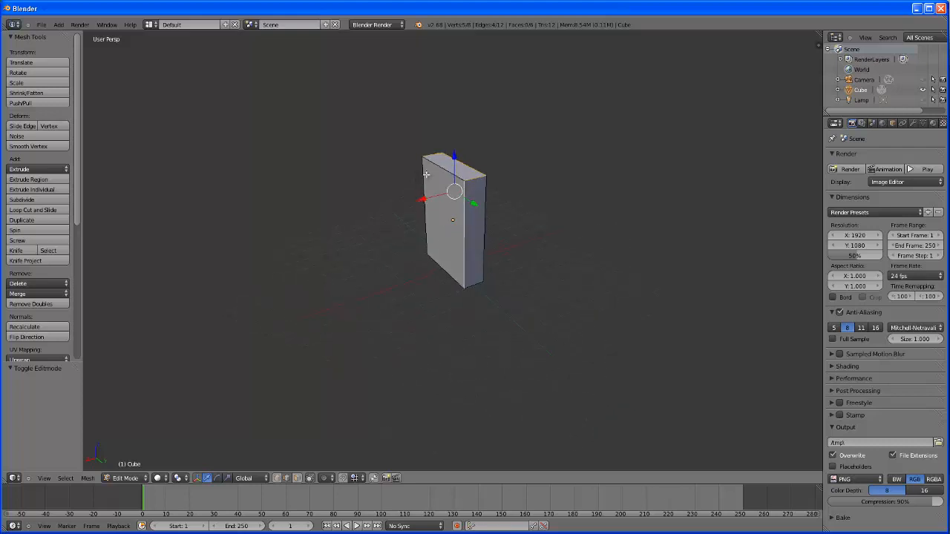
middle_click_drag(549, 299, 515, 308)
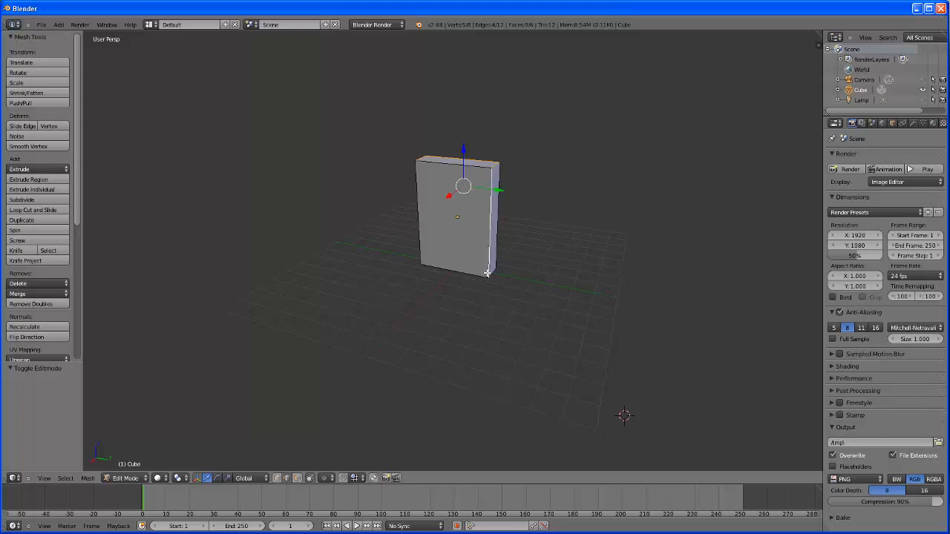
middle_click_drag(470, 307, 497, 281)
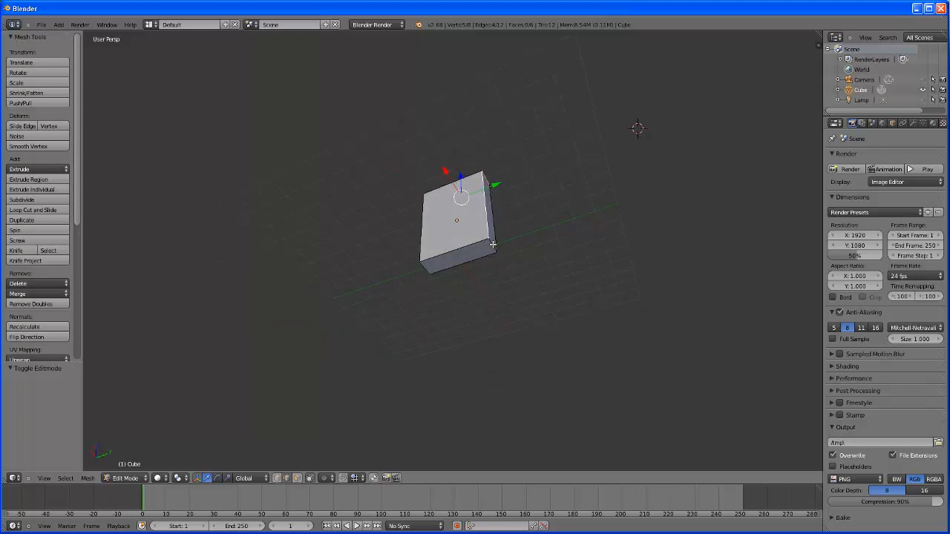
right_click(486, 260, "shift")
right_click(424, 267, "shift")
right_click(446, 269, "shift")
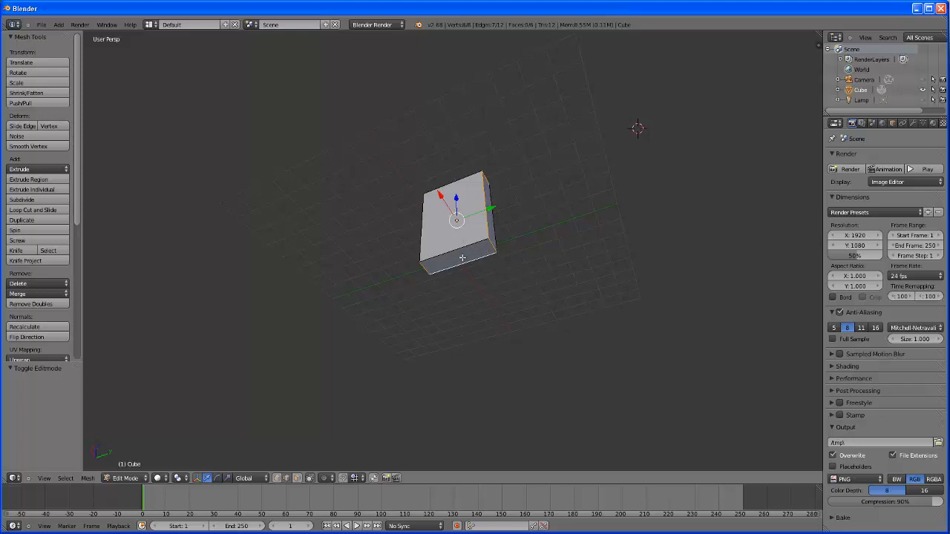
Mark the selected edges as UV seams, and select the entire mesh
middle_click_drag(519, 262, 458, 194)
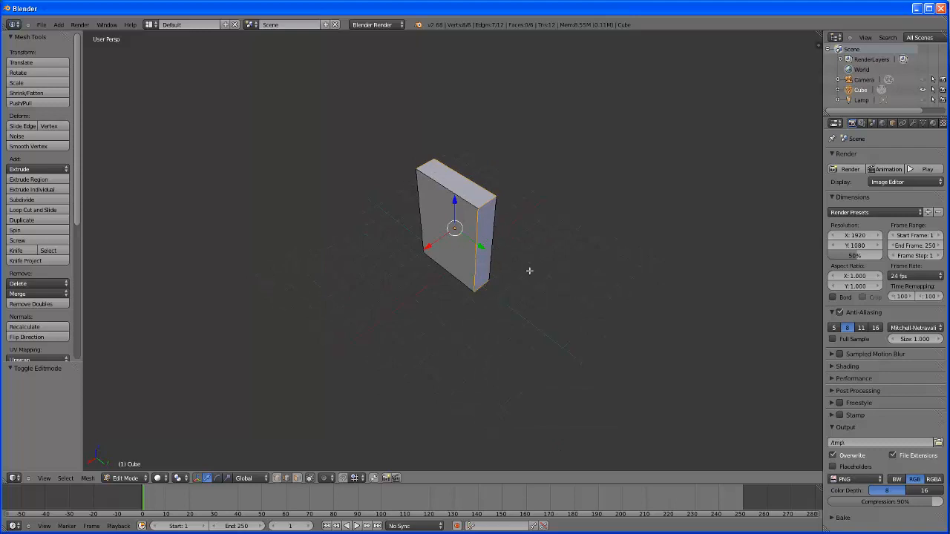
middle_click_drag(511, 333, 519, 283)
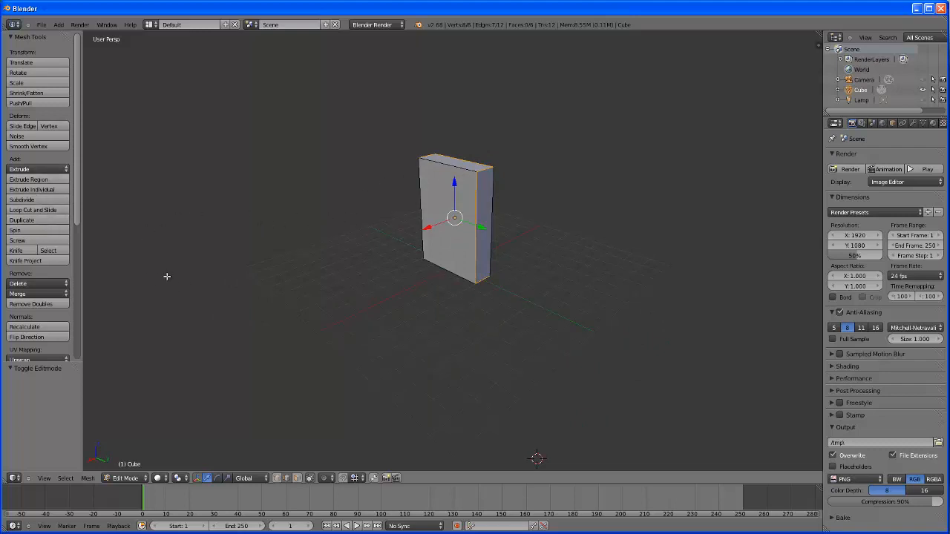
left_click_drag(77, 195, 76, 306)
left_click(29, 176)
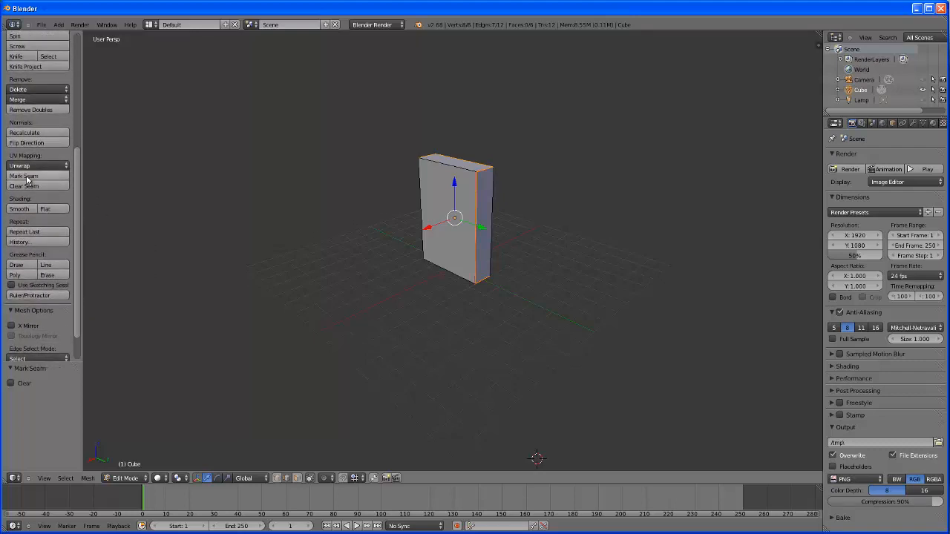
middle_click_drag(426, 256, 561, 302)
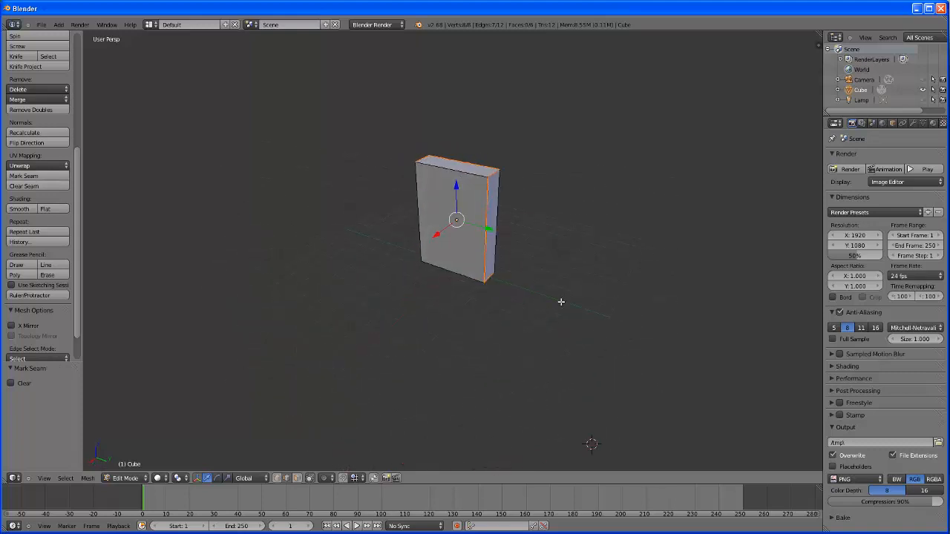
key("a")
key("a")
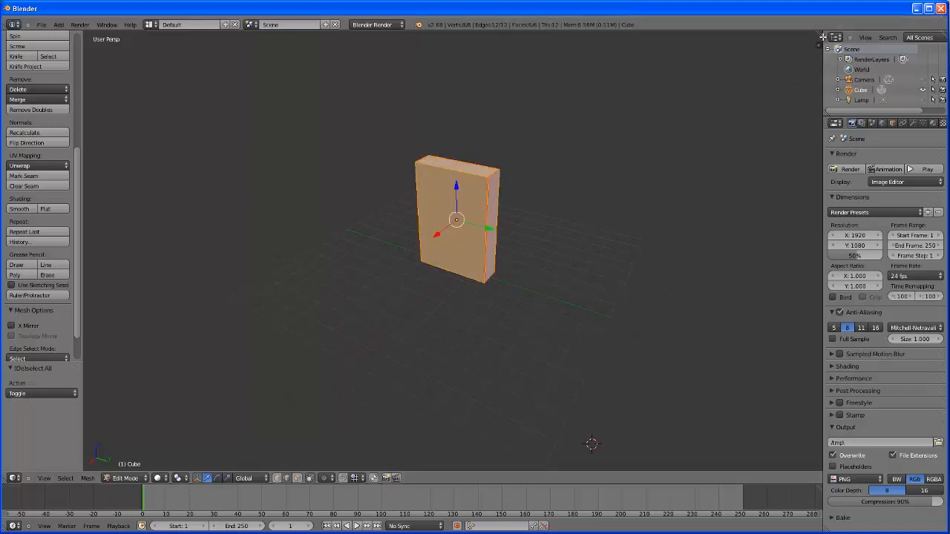
Split the 3D view into two side-by-side areas and change the new area, with its tool shelf hidden, to the UV/Image Editor
left_click_drag(820, 36, 417, 58)
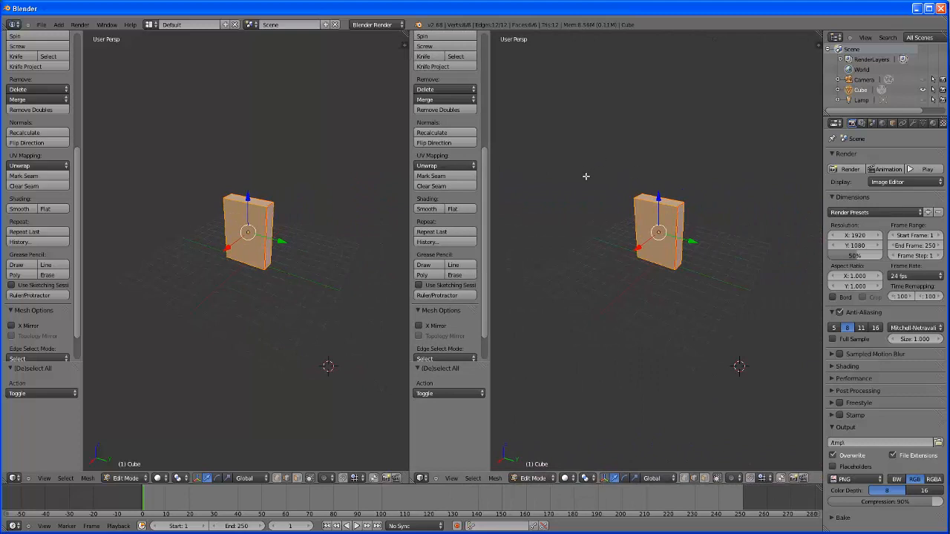
key("t")
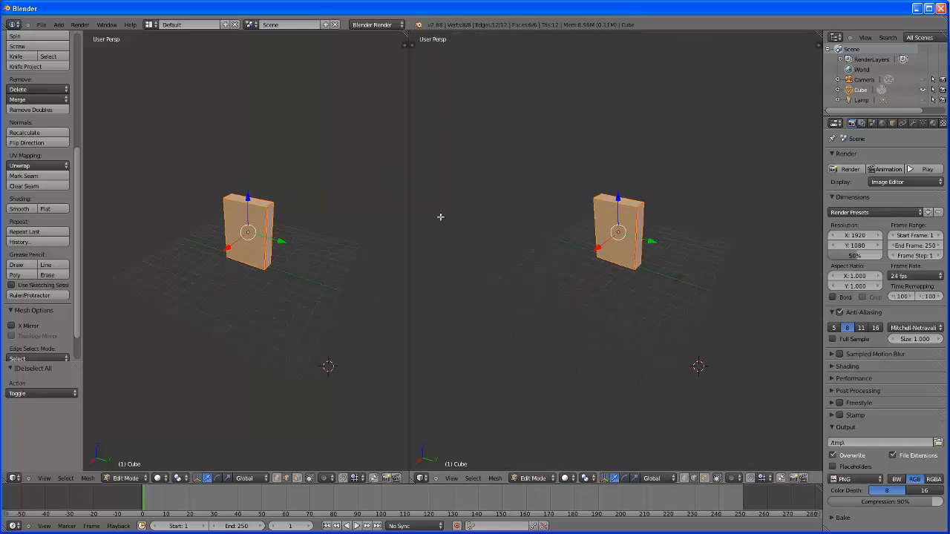
left_click_drag(409, 234, 435, 233)
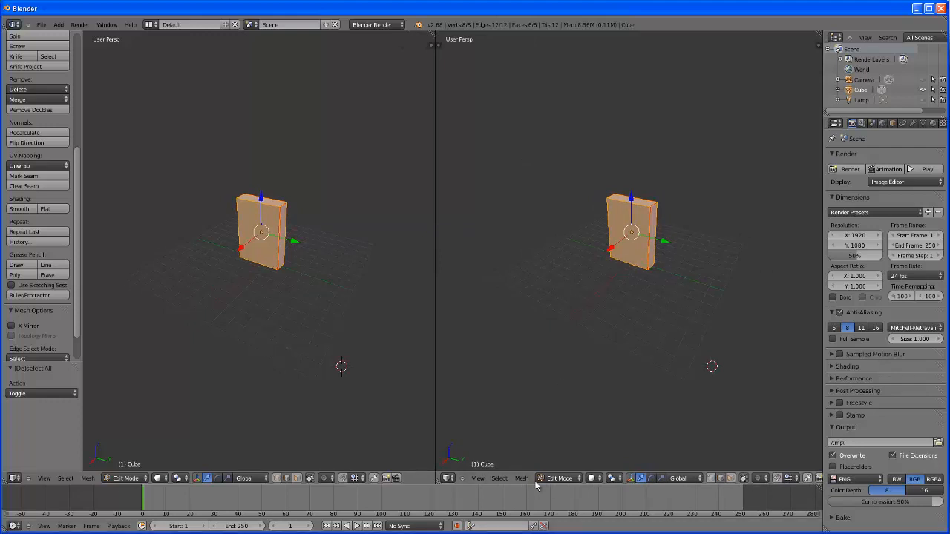
left_click(448, 478)
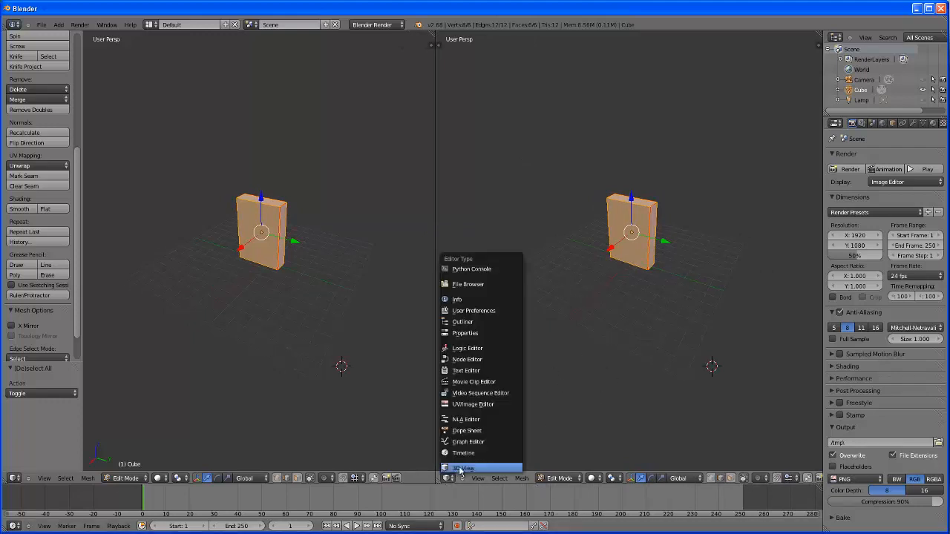
left_click(472, 404)
scroll(613, 263, "up", 4)
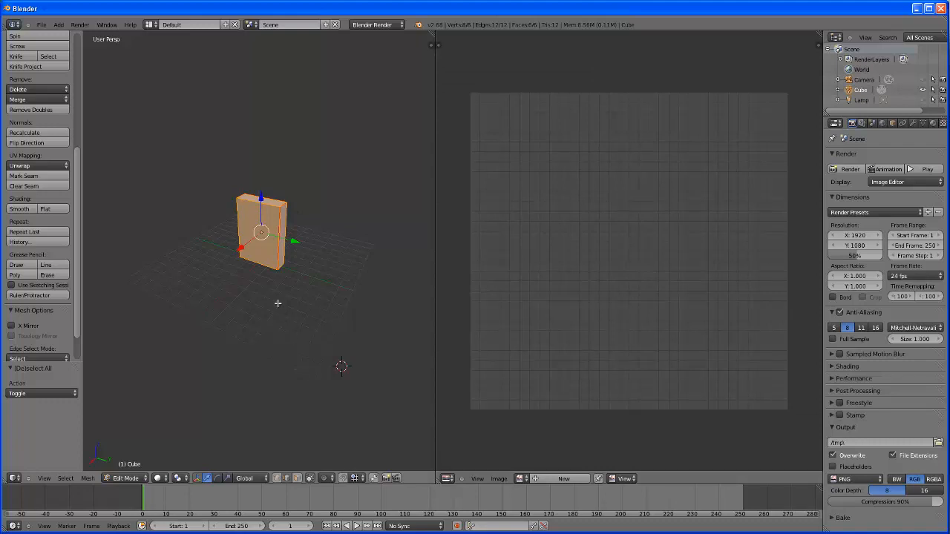
Unwrap the fully selected box mesh along its marked seams
key("u")
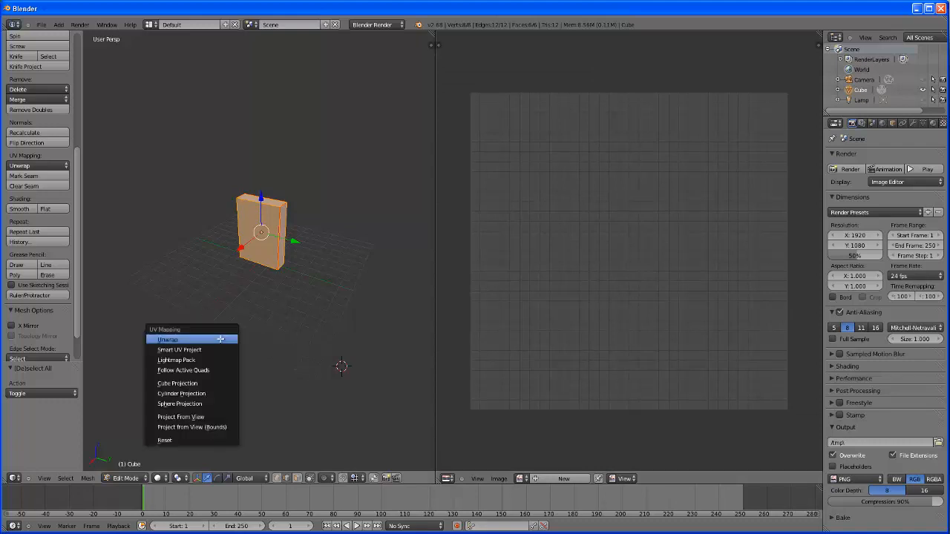
left_click(176, 339)
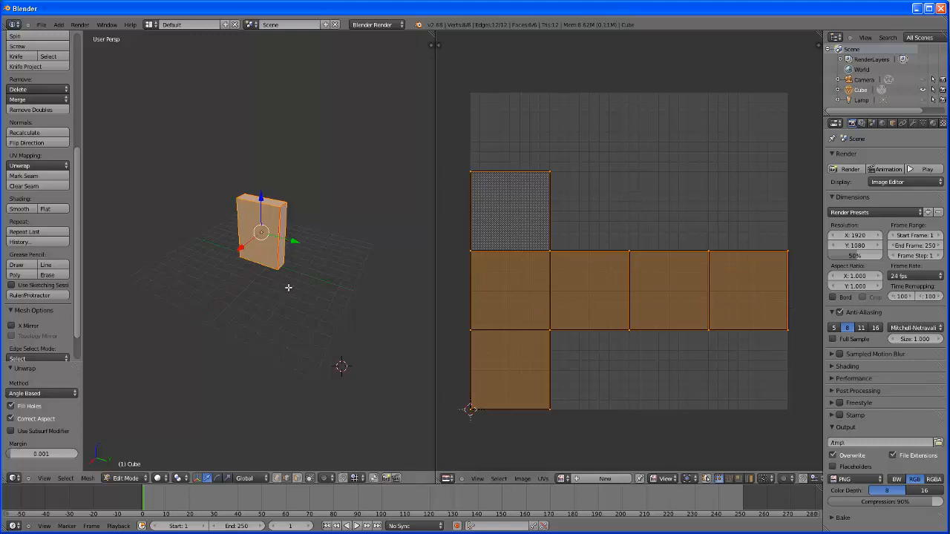
Switch the box to Object Mode and apply its scale
left_click(128, 478)
left_click(134, 469)
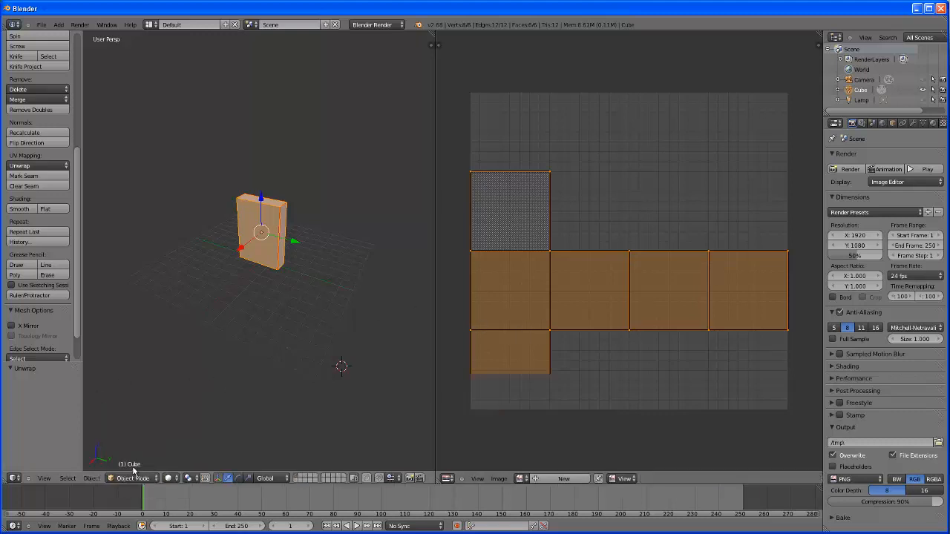
left_click(91, 479)
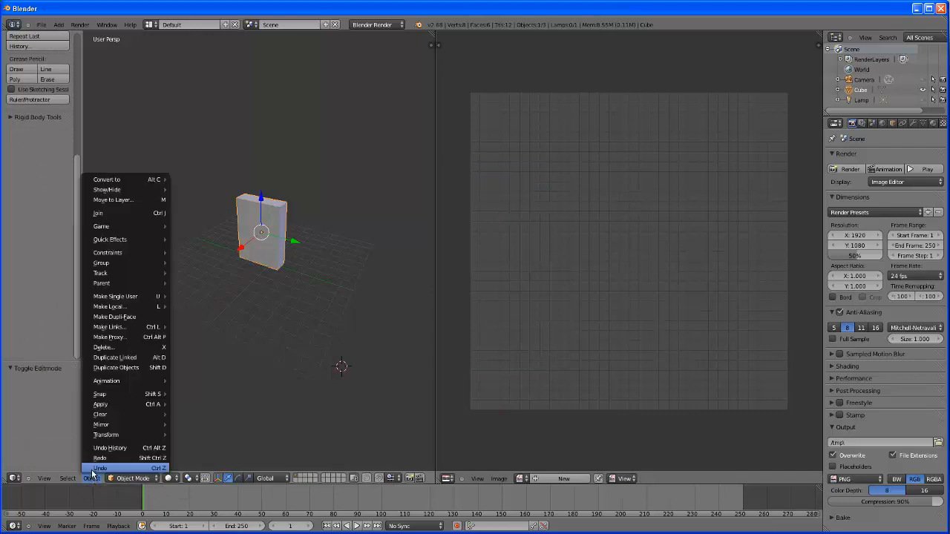
mouse_move(101, 406)
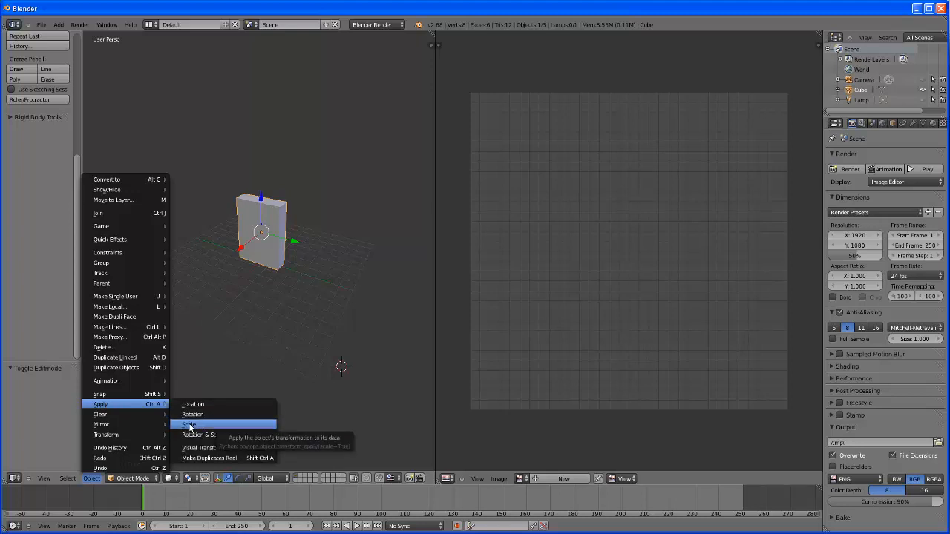
left_click(190, 425)
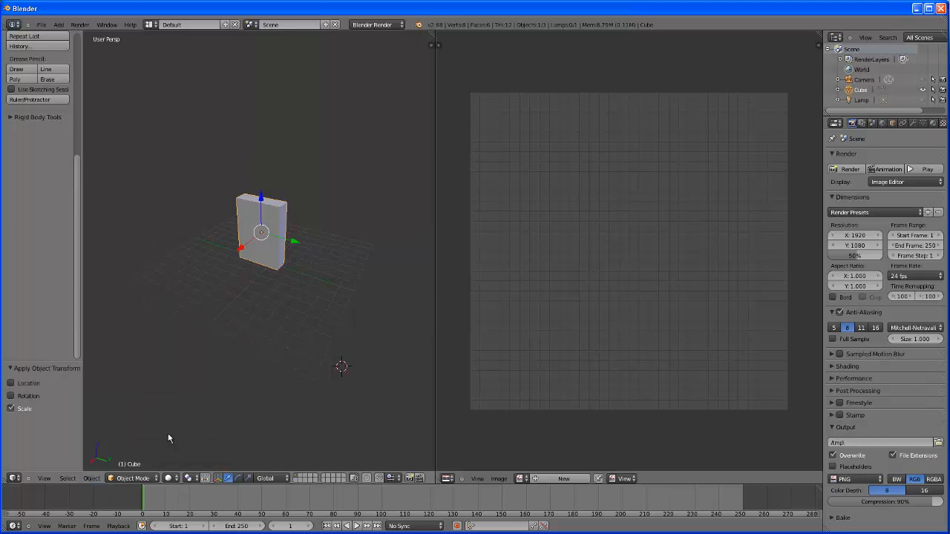
Return the box to Edit Mode, reset its UV mapping, and unwrap it again with the applied scale
left_click(147, 480)
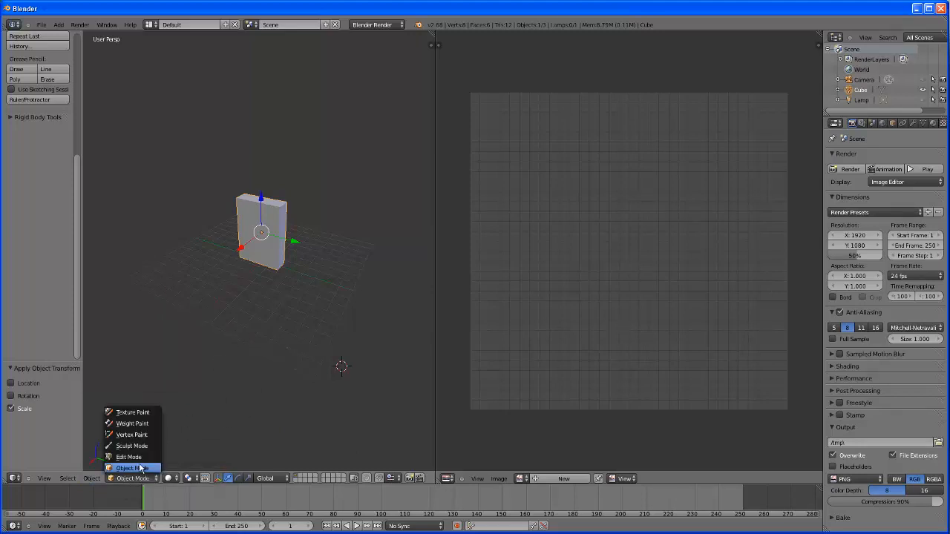
left_click(129, 457)
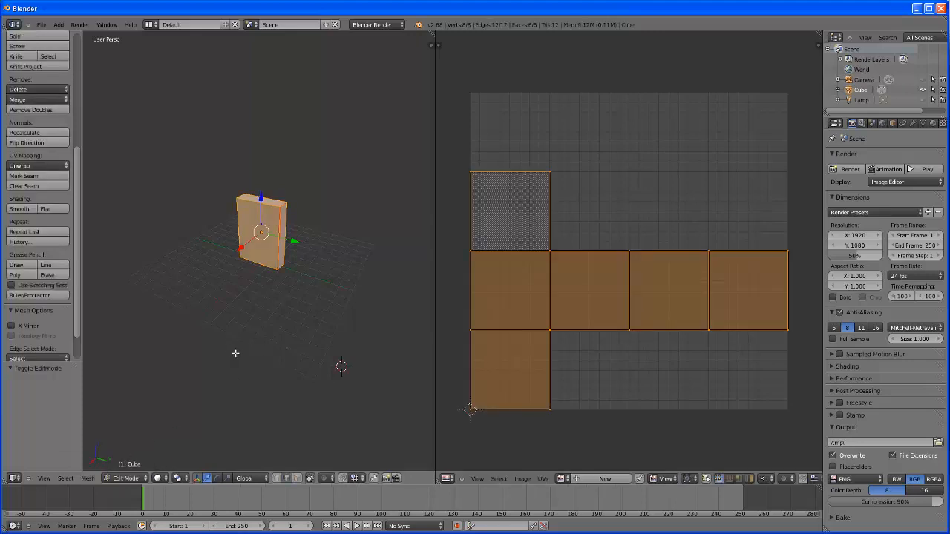
key("u")
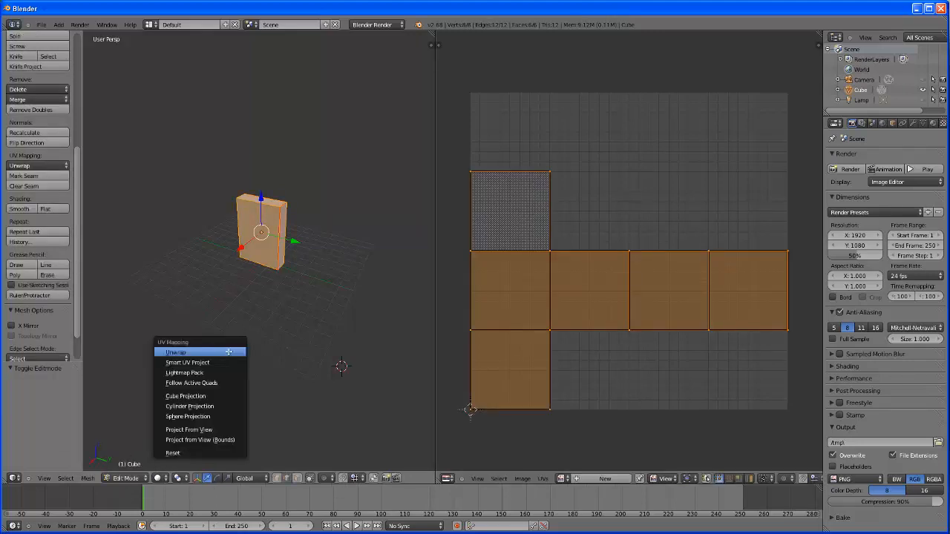
left_click(176, 453)
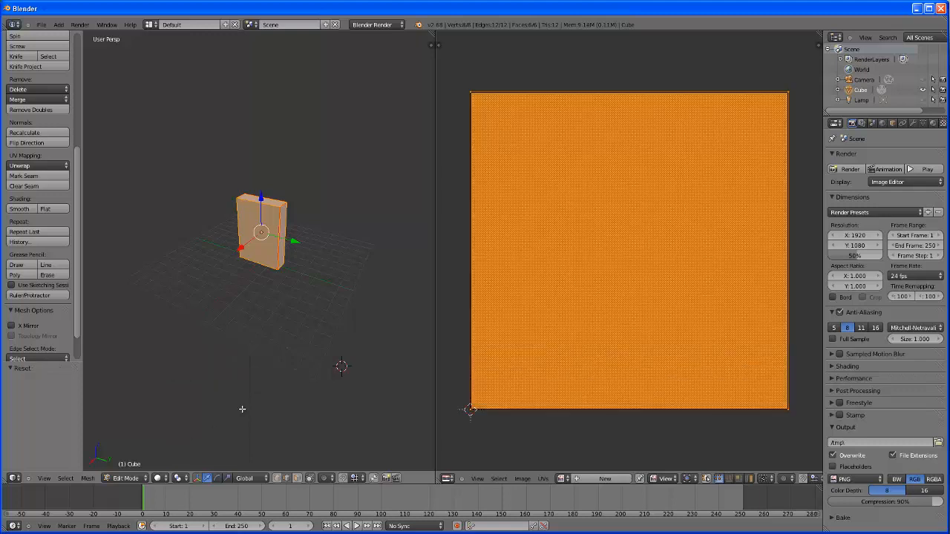
key("u")
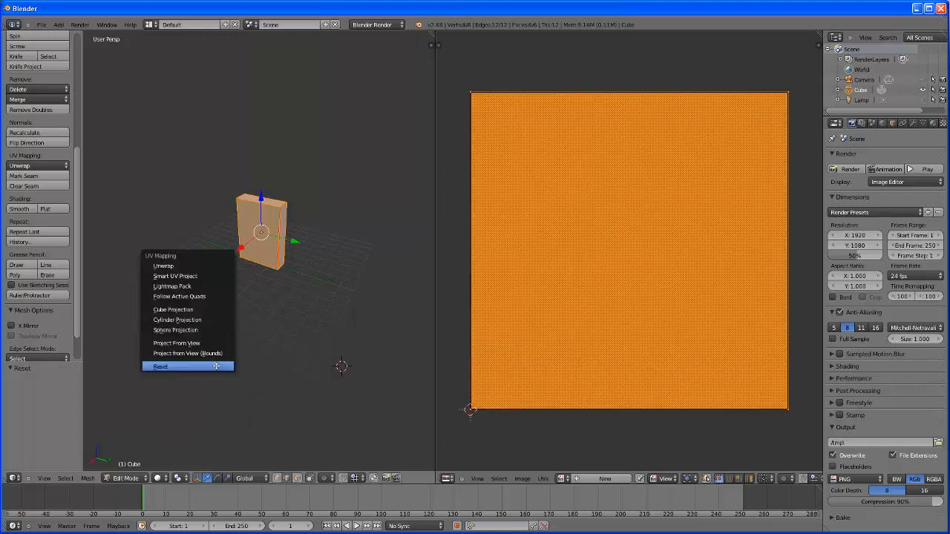
left_click(168, 266)
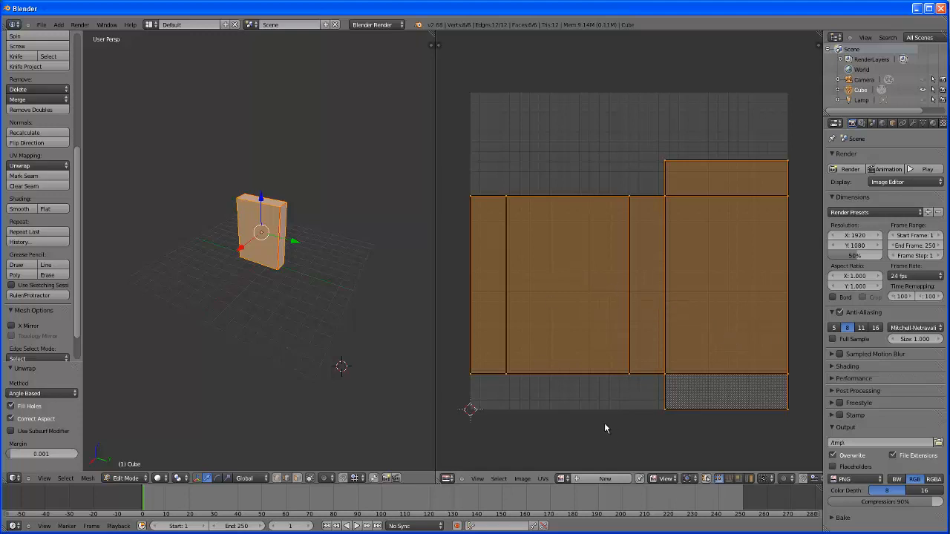
left_click(542, 479)
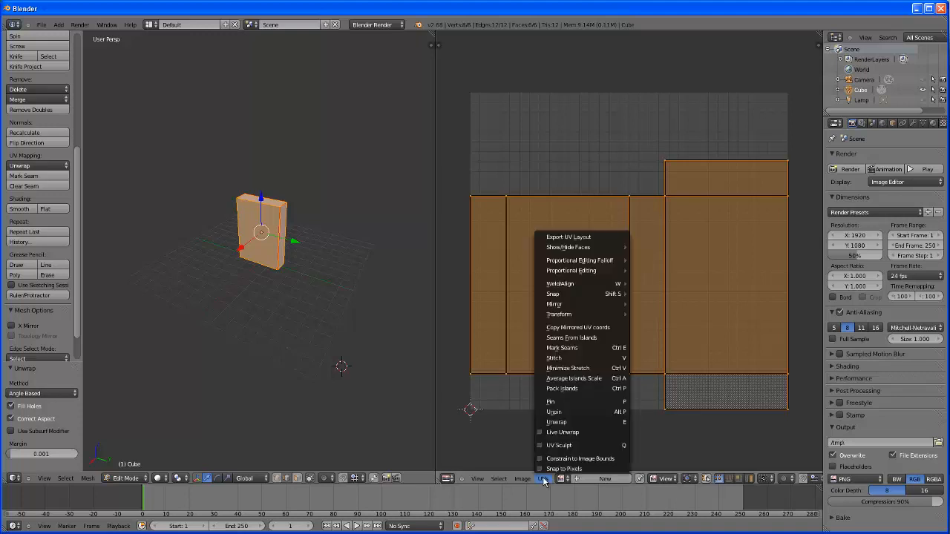
left_click(572, 238)
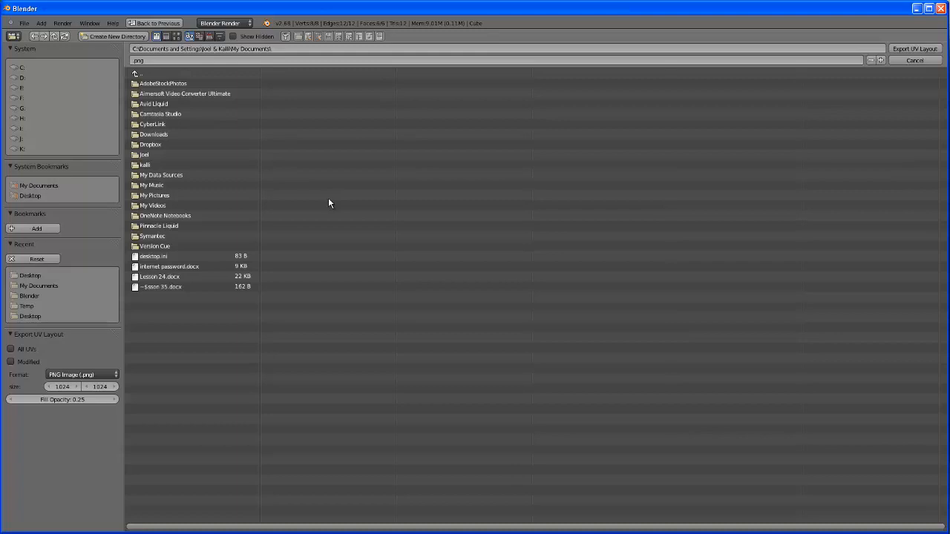
left_click(915, 61)
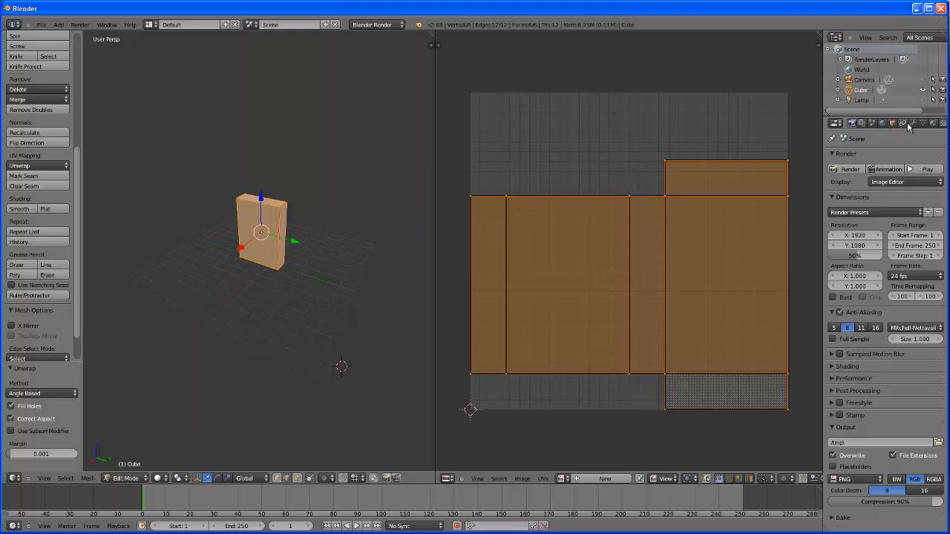
Remove the box material's existing texture and add a new texture of type Image or Movie
scroll(909, 127, "down", 5)
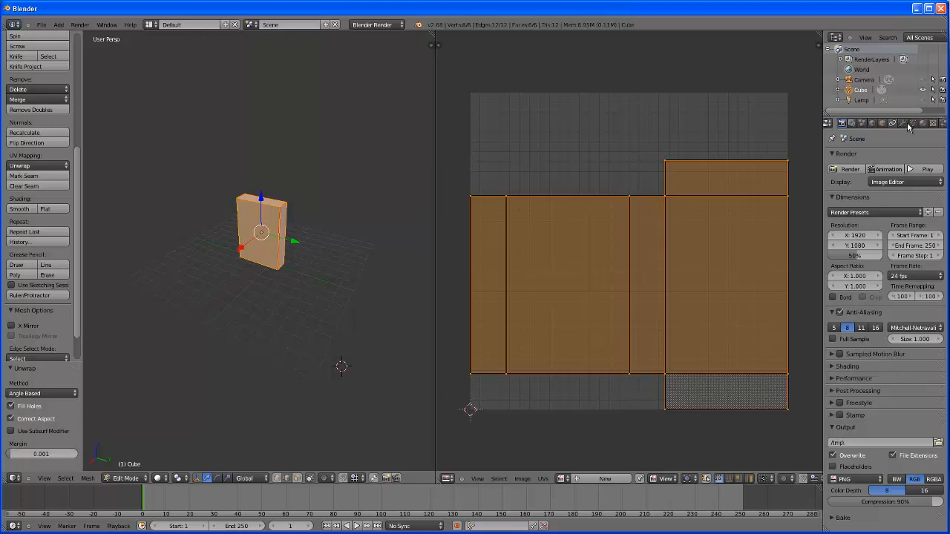
scroll(909, 127, "down", 4)
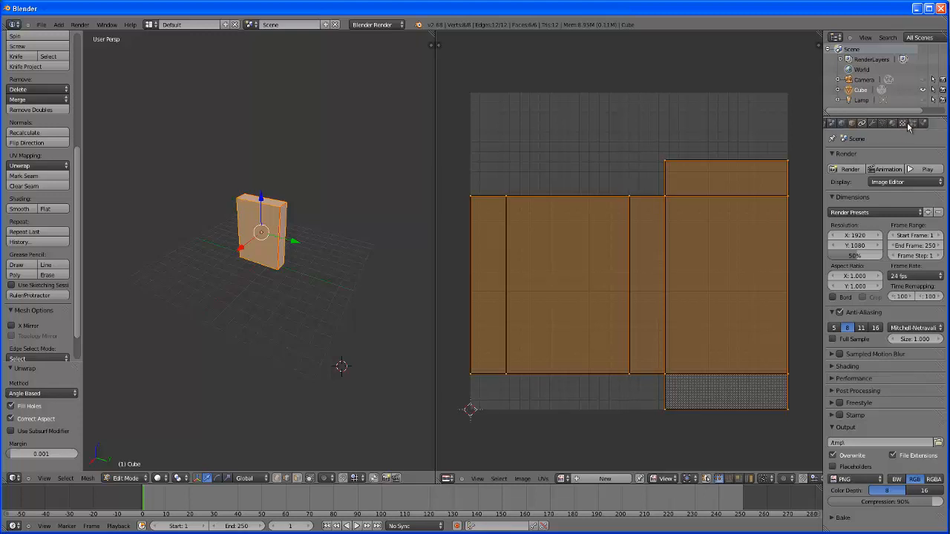
left_click(902, 123)
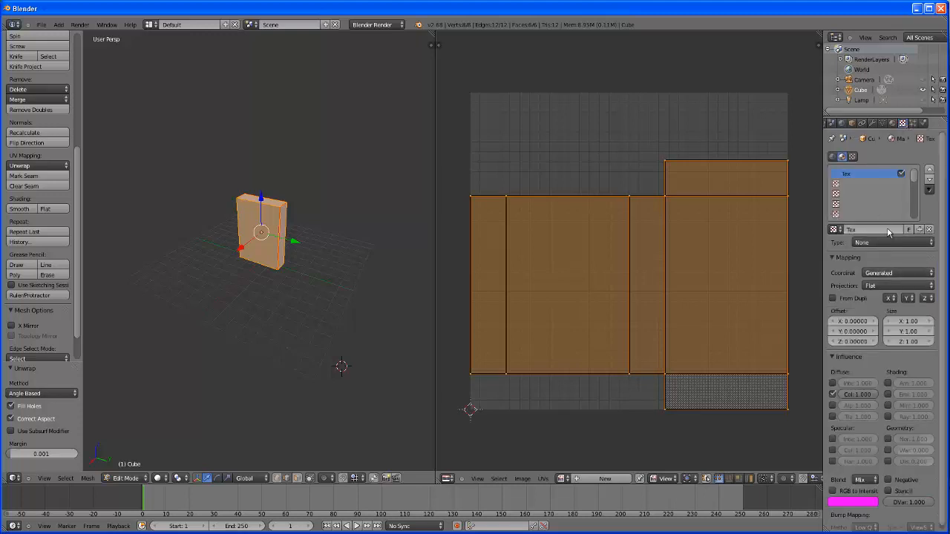
left_click(928, 230)
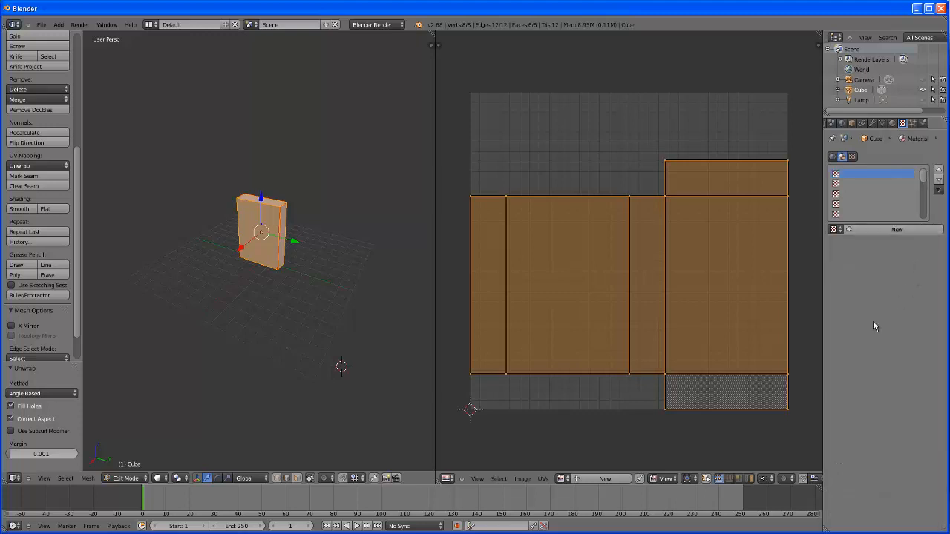
left_click(880, 231)
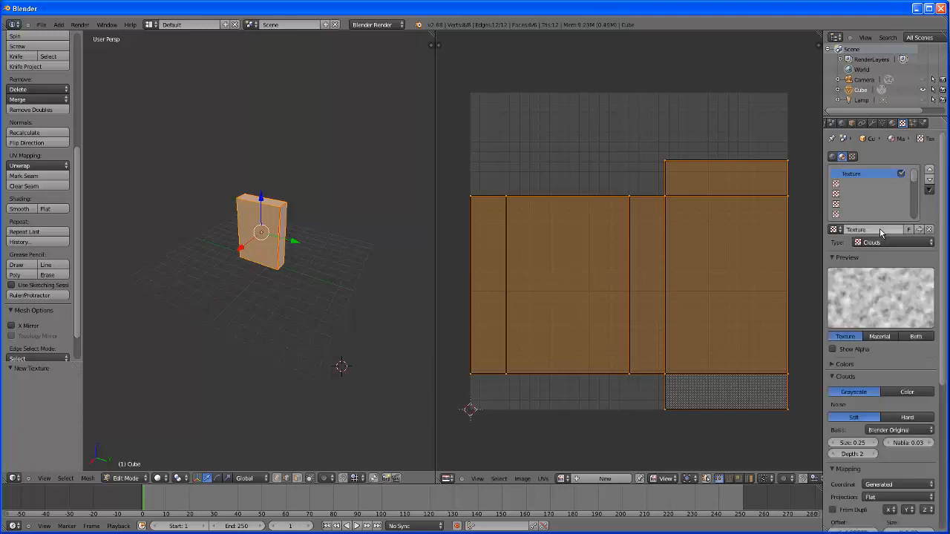
left_click(896, 242)
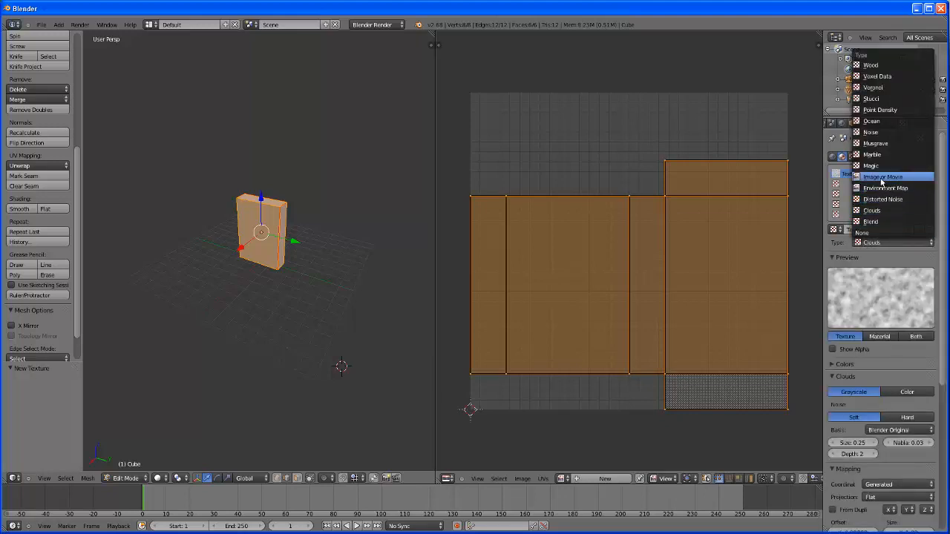
left_click(880, 178)
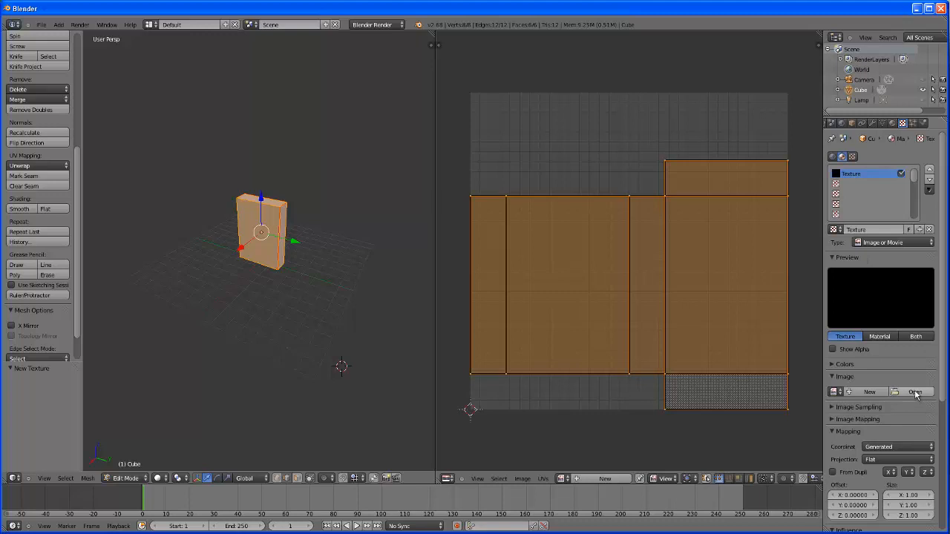
Load the image "cereal layout copy.png" from the Desktop folder into the new texture
left_click(915, 393)
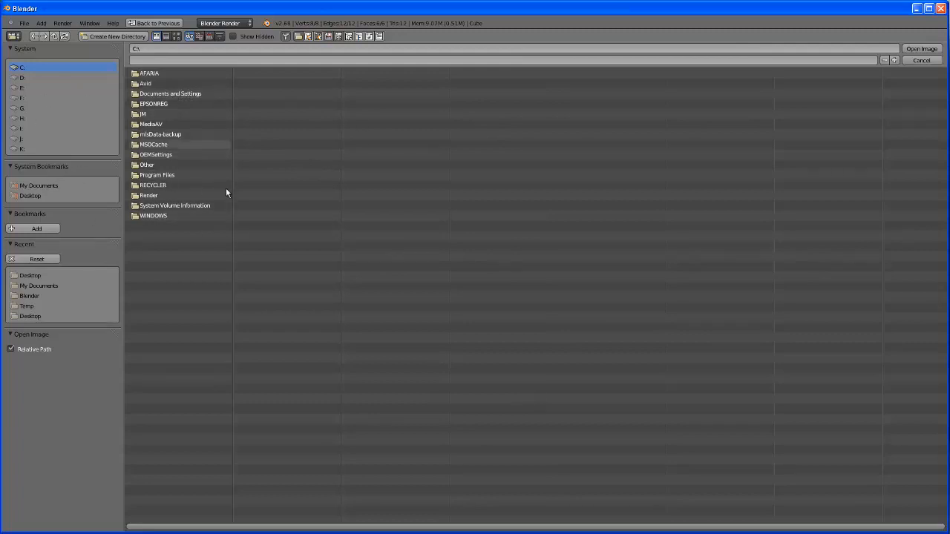
left_click(169, 94)
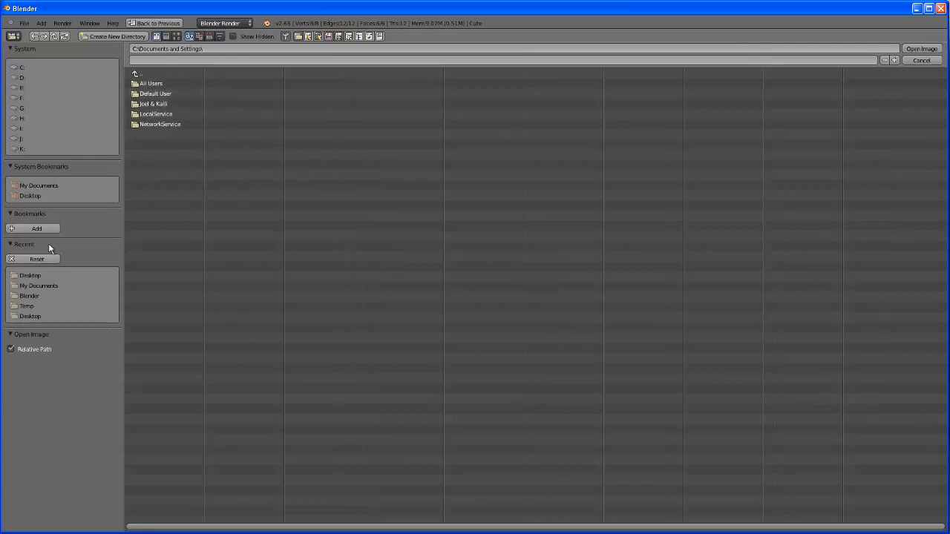
left_click(33, 197)
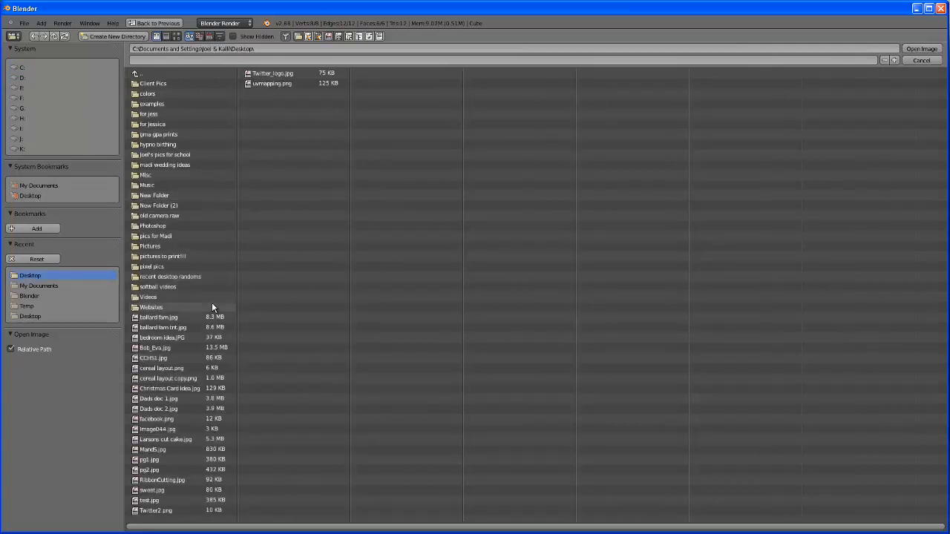
double_click(169, 379)
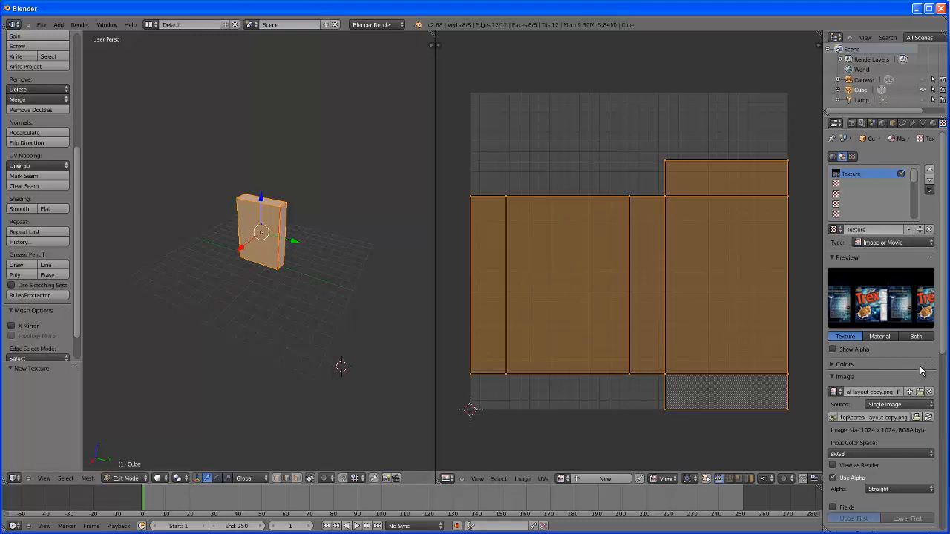
Set the texture's mapping coordinates to UV
left_click_drag(941, 331, 939, 484)
left_click(832, 302)
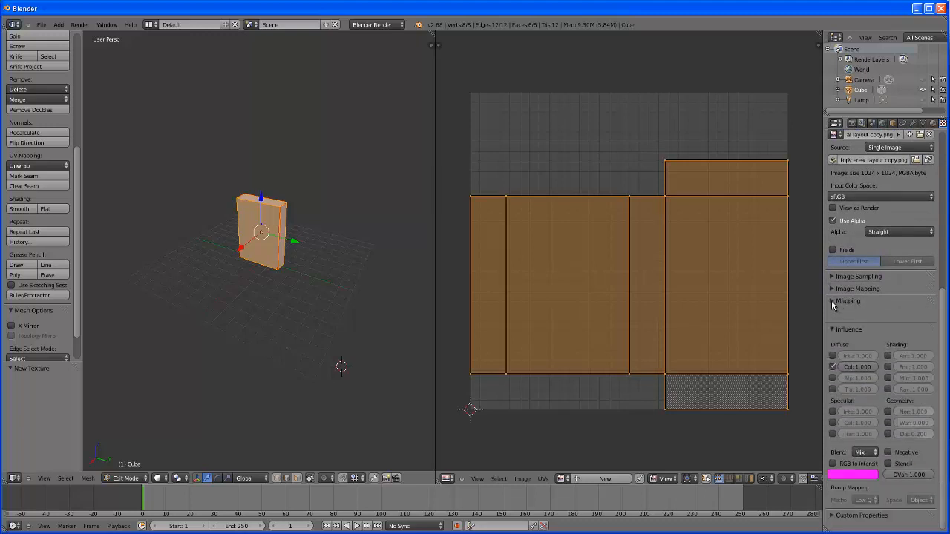
left_click(832, 302)
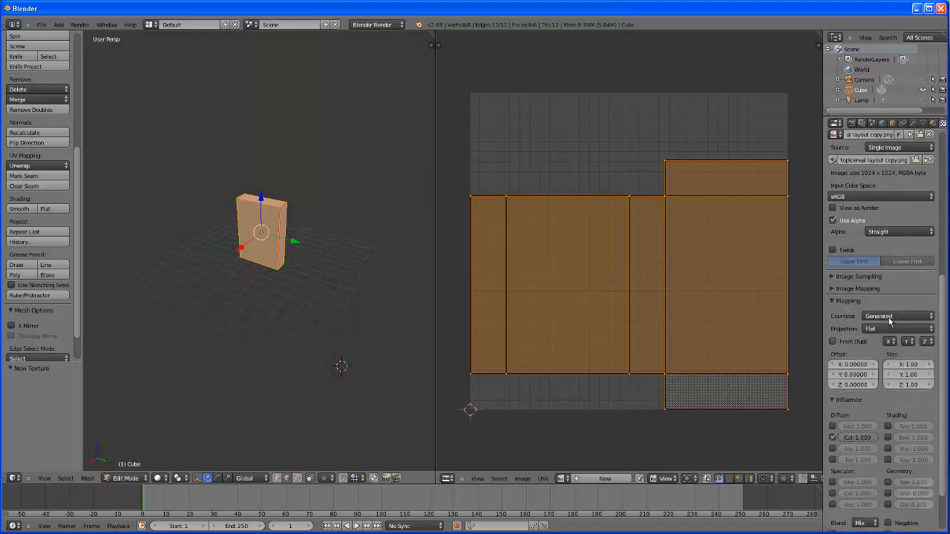
left_click(911, 317)
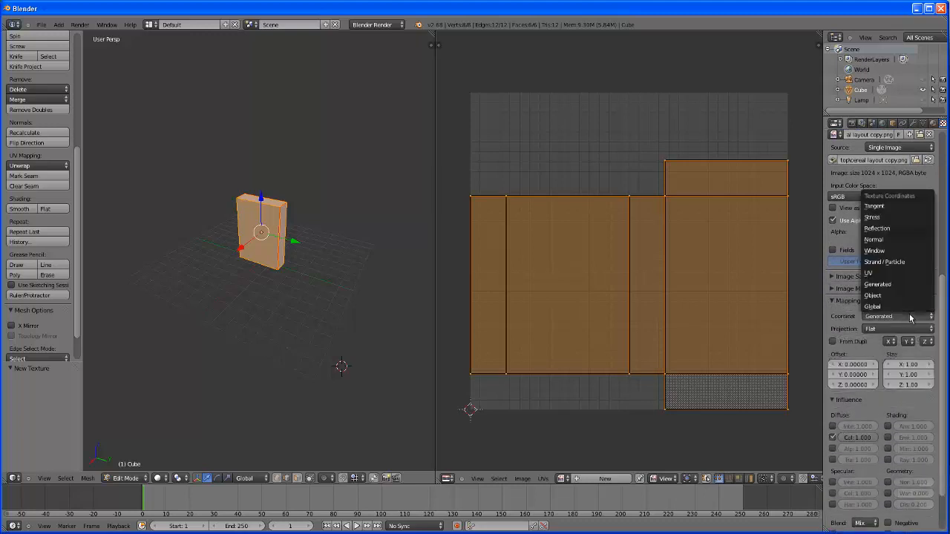
left_click(883, 274)
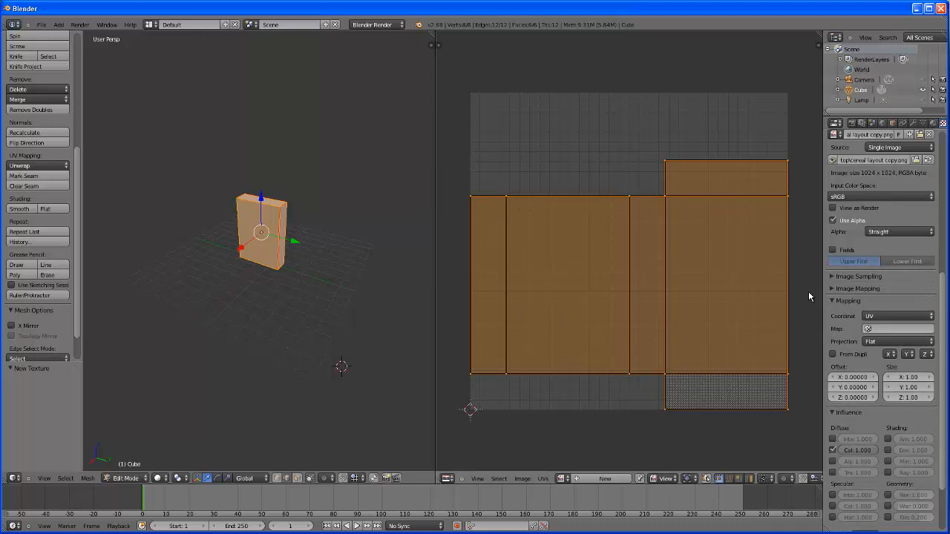
Show the image "cereal layout copy.png" behind the unwrapped faces in the UV/Image Editor
left_click(544, 480)
left_click(565, 481)
left_click(564, 480)
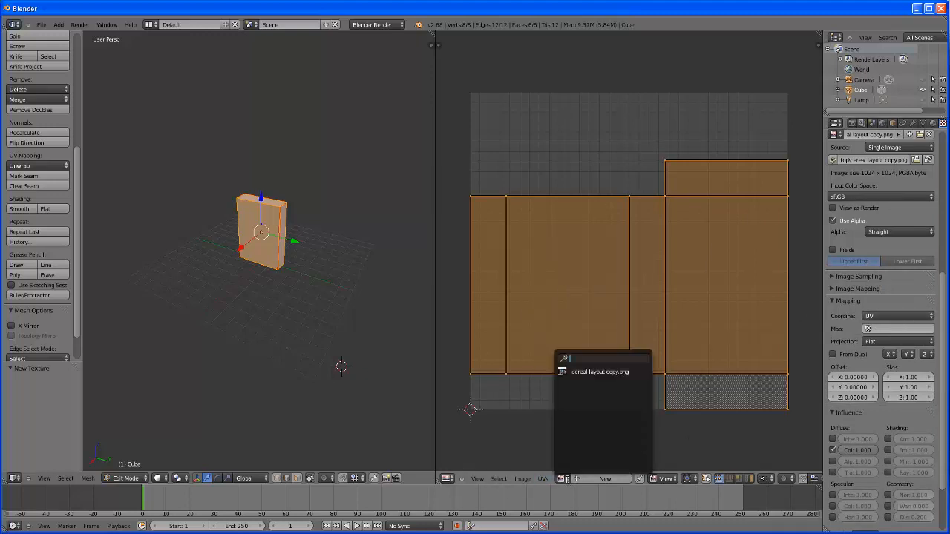
left_click(598, 371)
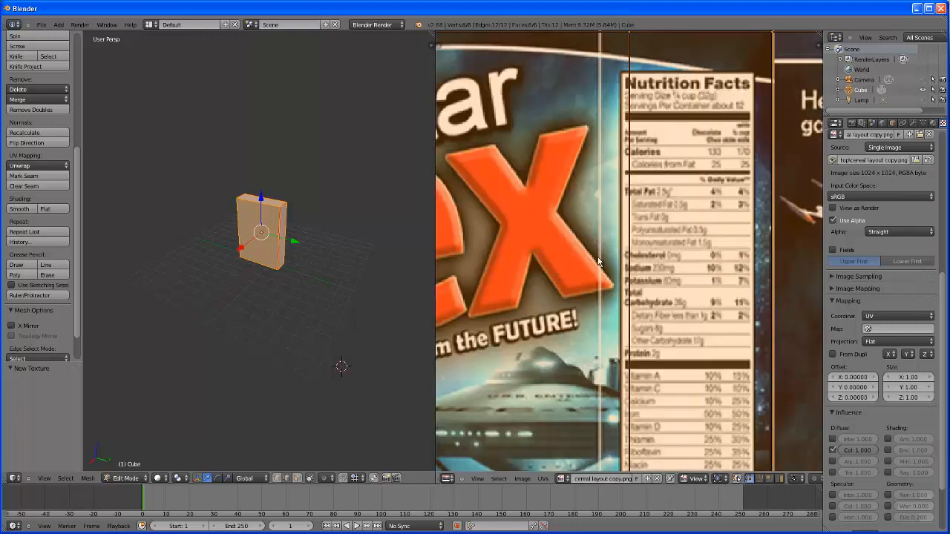
scroll(599, 260, "down", 5)
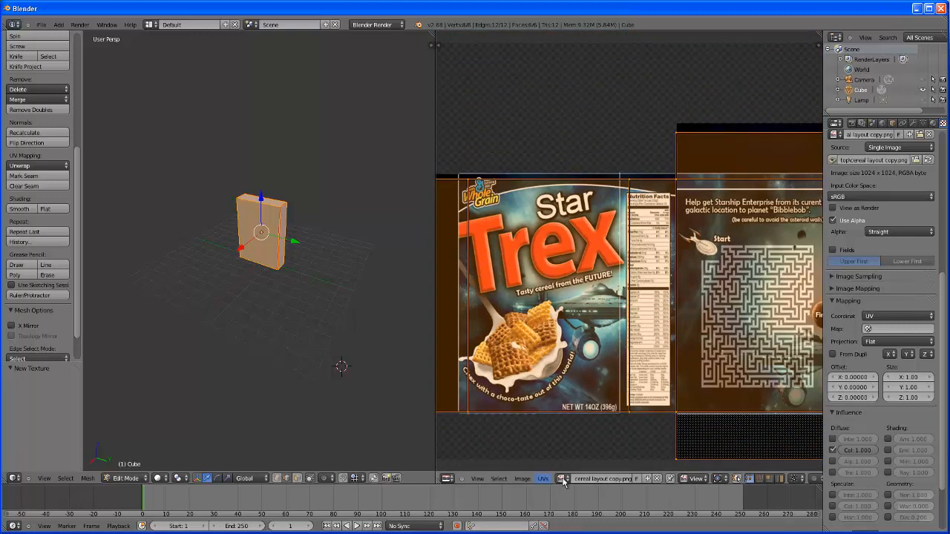
left_click(563, 480)
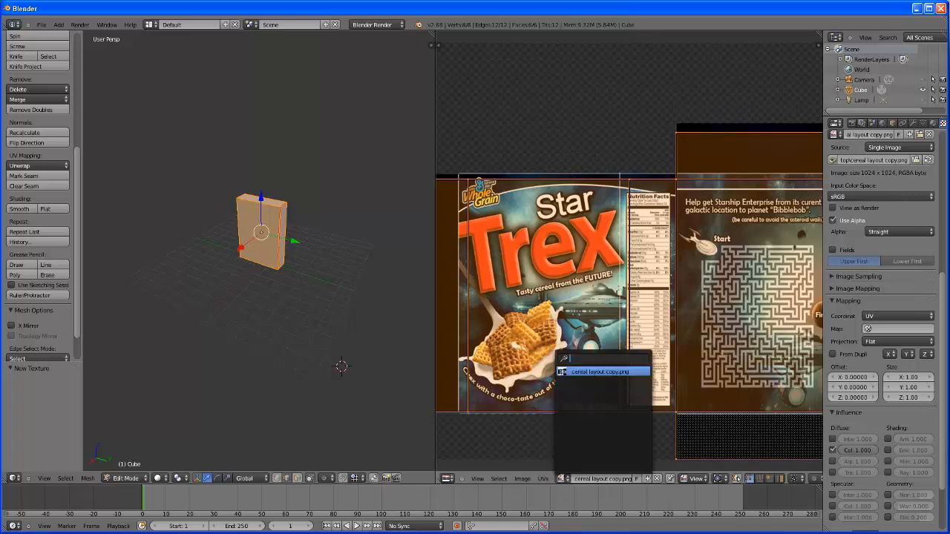
left_click(597, 371)
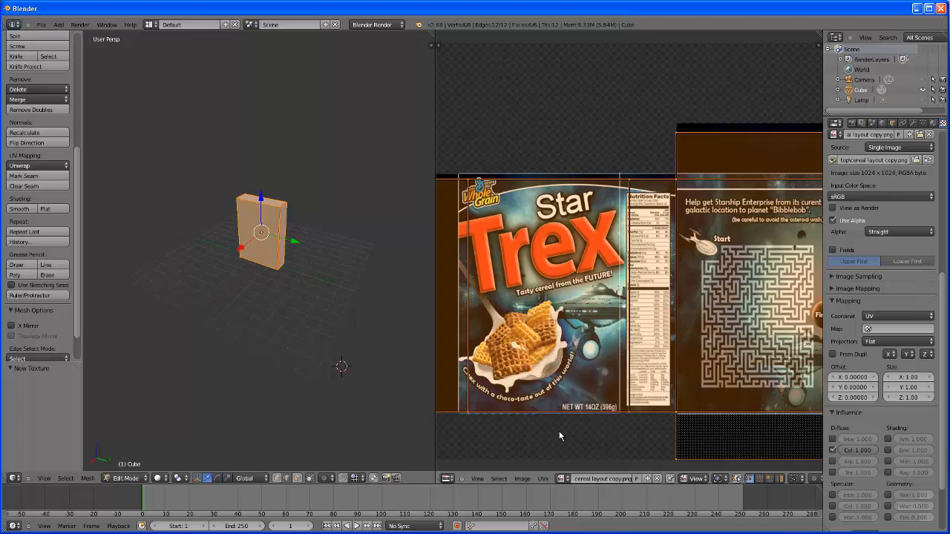
Scale the unwrapped UV faces by about 1.03 and move them to line up with the cereal box artwork
scroll(657, 319, "down", 1)
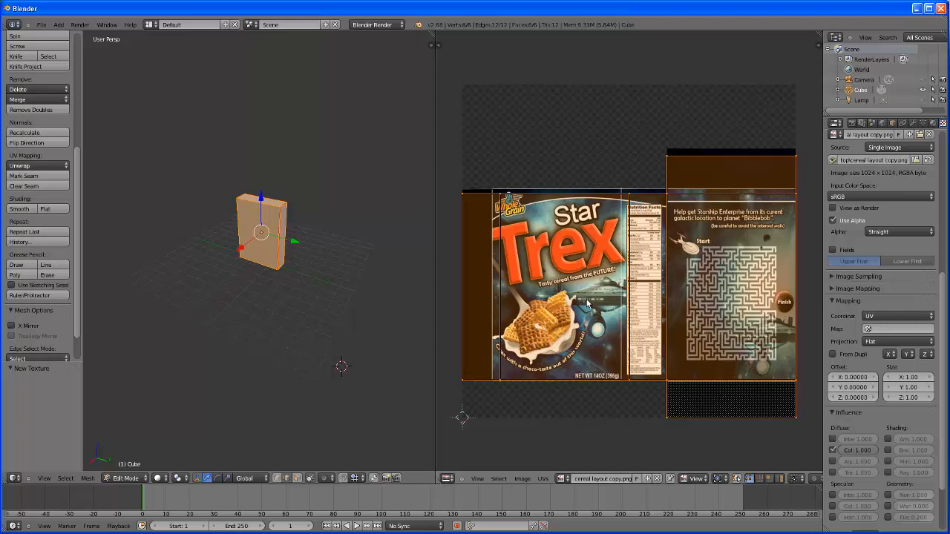
key("s")
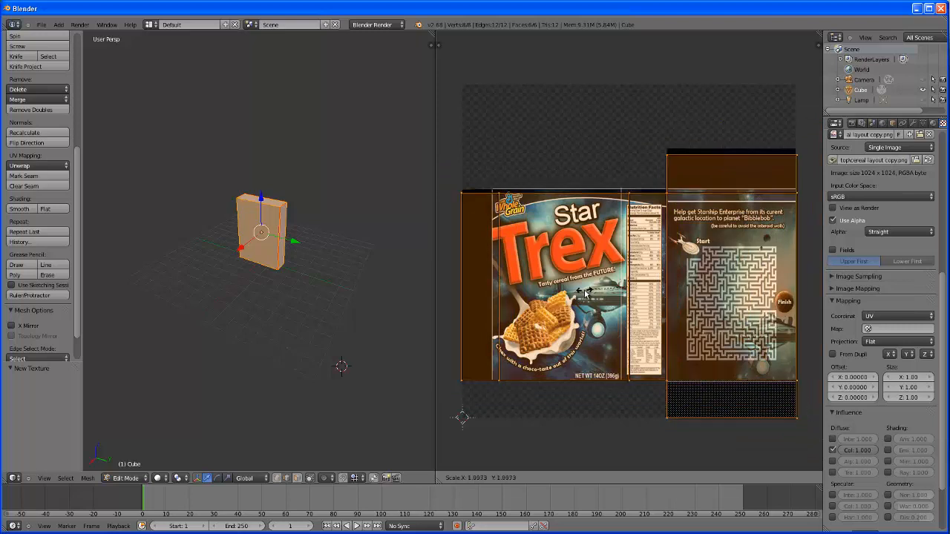
left_click(585, 293)
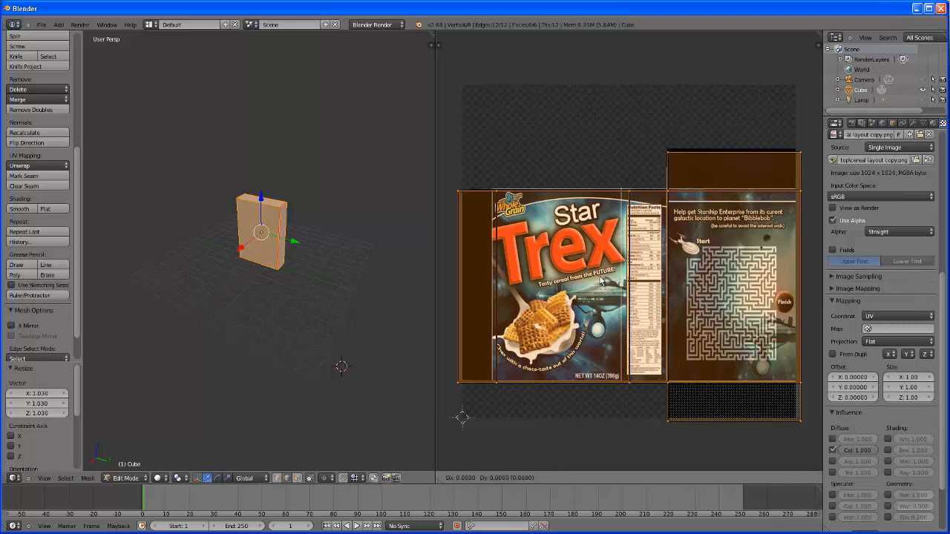
key("g")
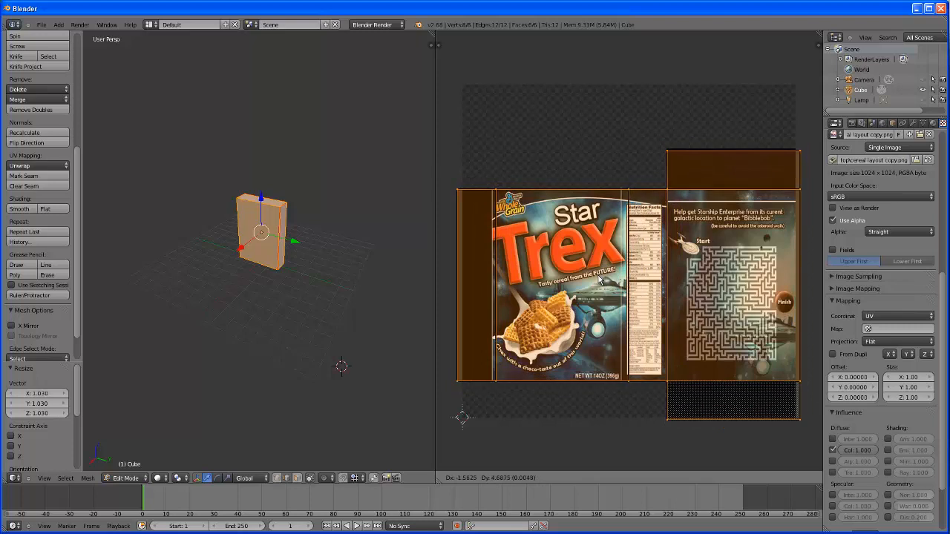
left_click(600, 278)
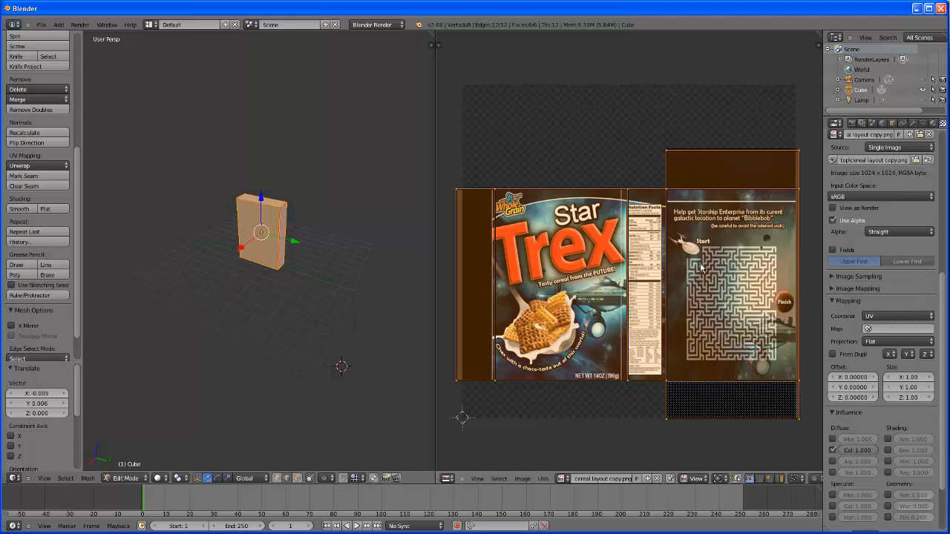
left_click(653, 266)
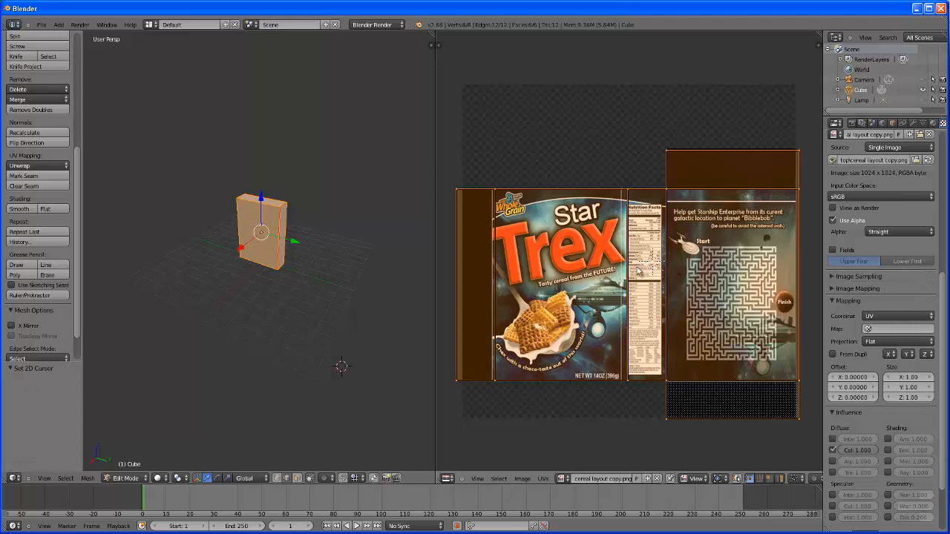
key("g")
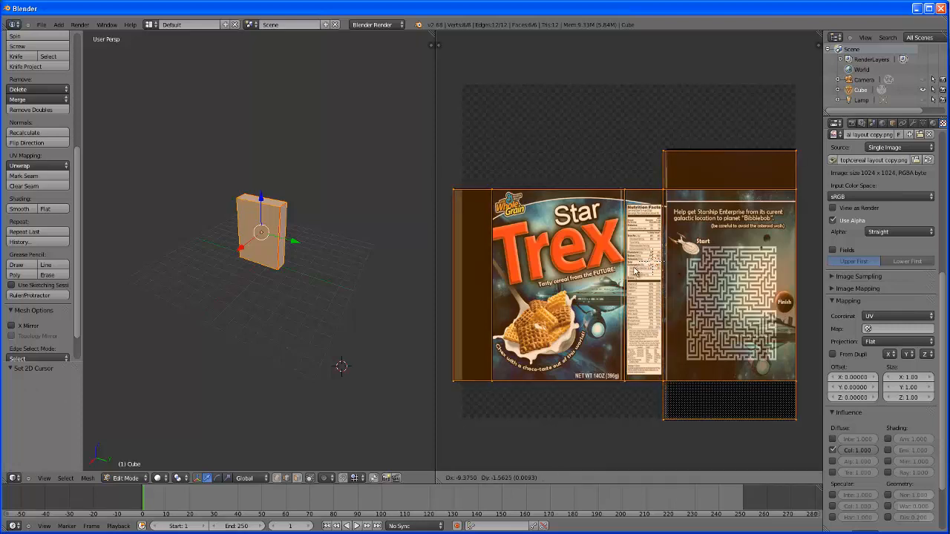
left_click(634, 272)
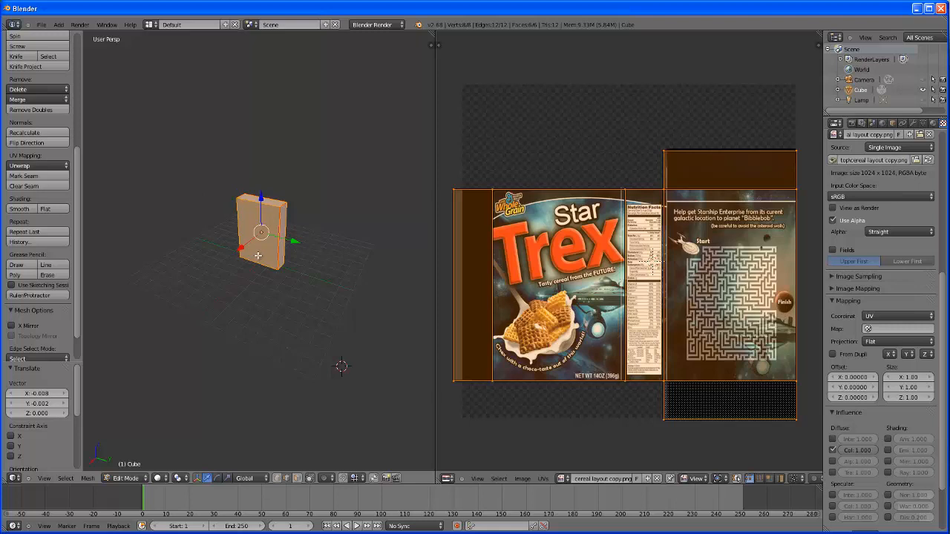
Set the 3D view's display shading to GLSL and enable Textured Solid so the box shows its image
key("n")
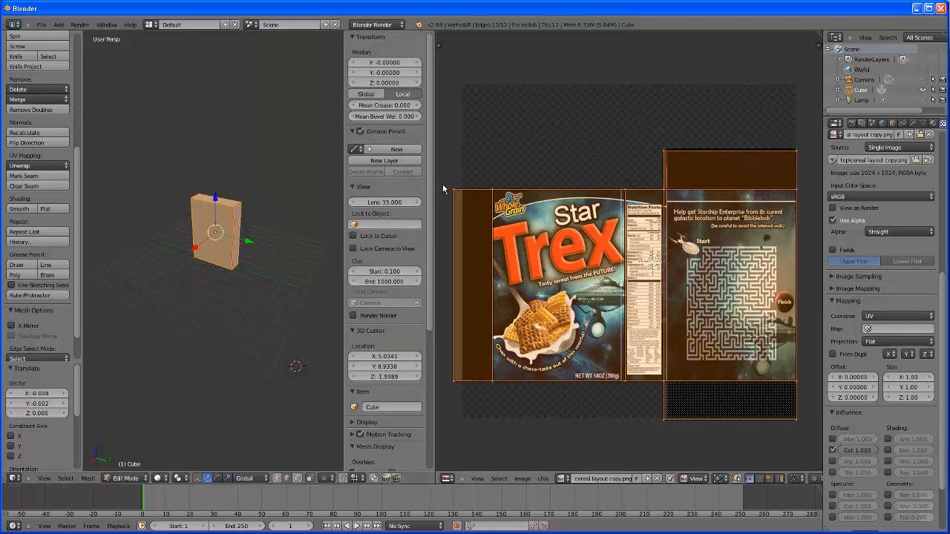
left_click_drag(430, 106, 430, 239)
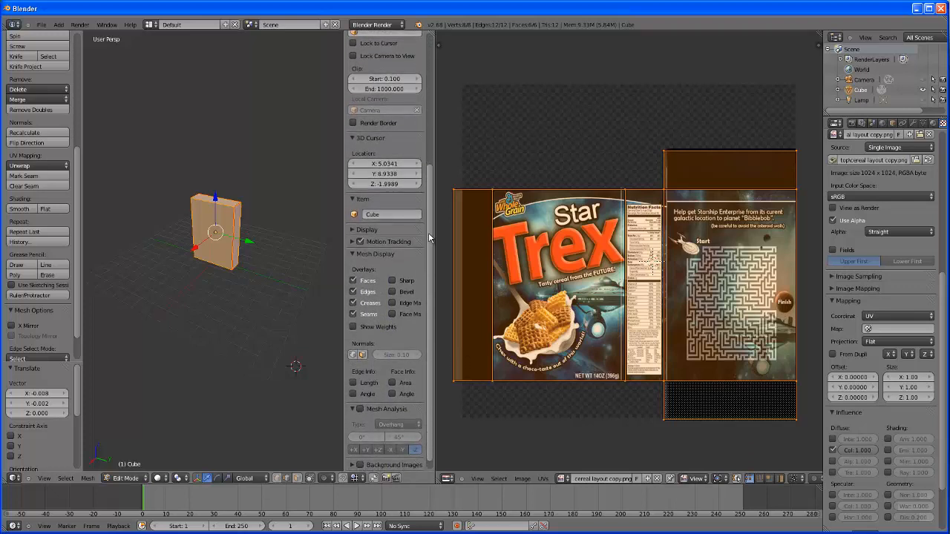
left_click(352, 230)
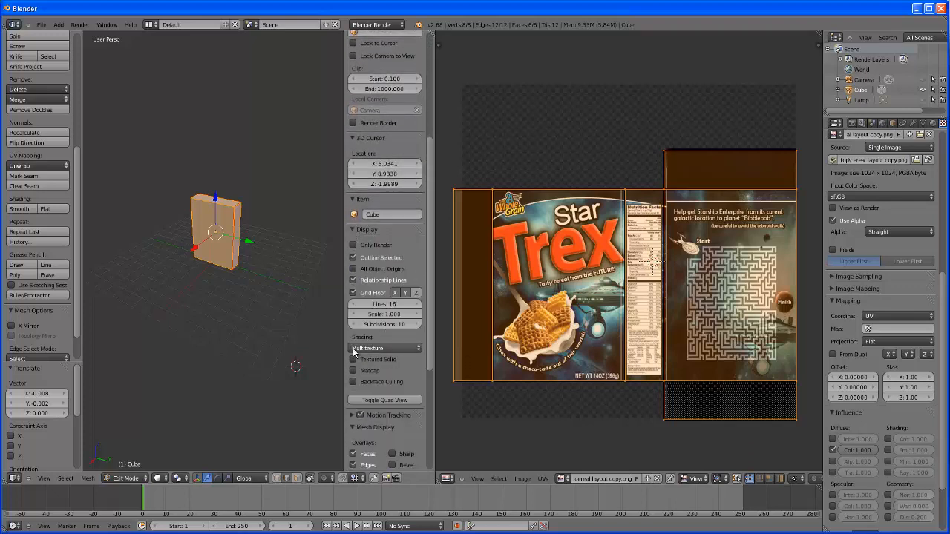
left_click(385, 349)
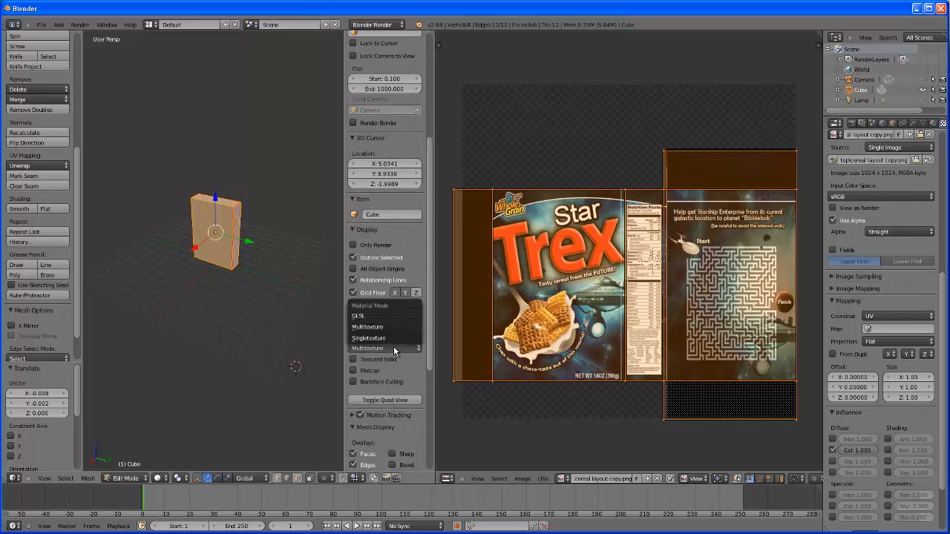
left_click(364, 318)
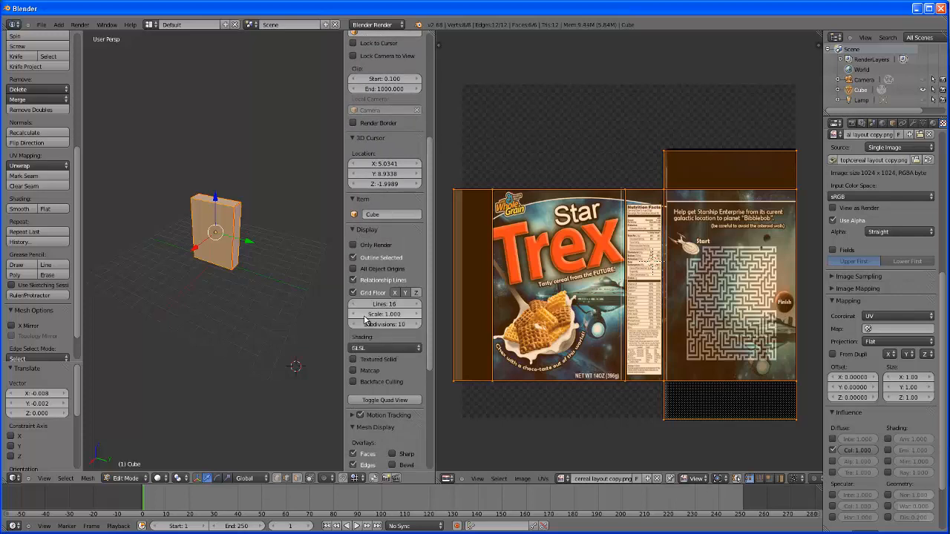
left_click(355, 362)
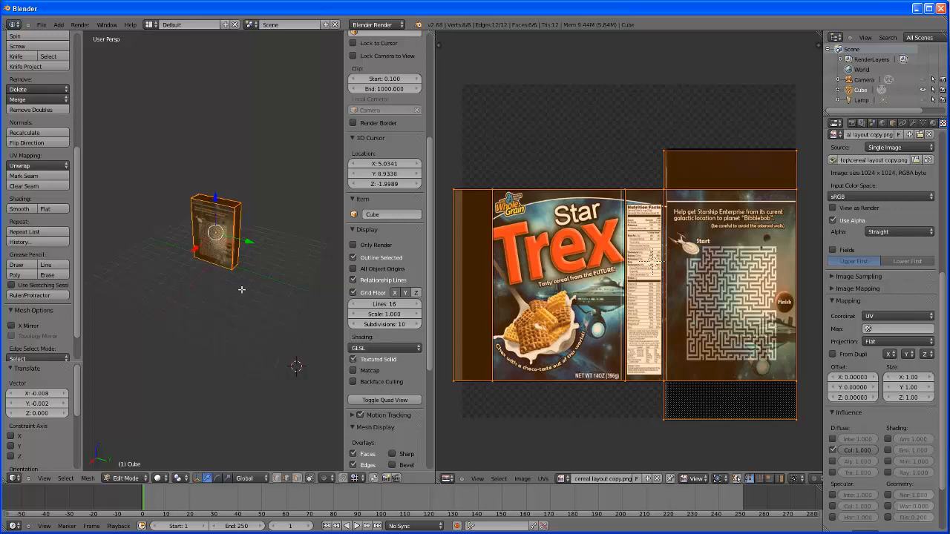
Deselect all of the box's geometry and inspect the textured front and nutrition side without the selection highlight
middle_click_drag(212, 286, 226, 247)
scroll(226, 247, "up", 4)
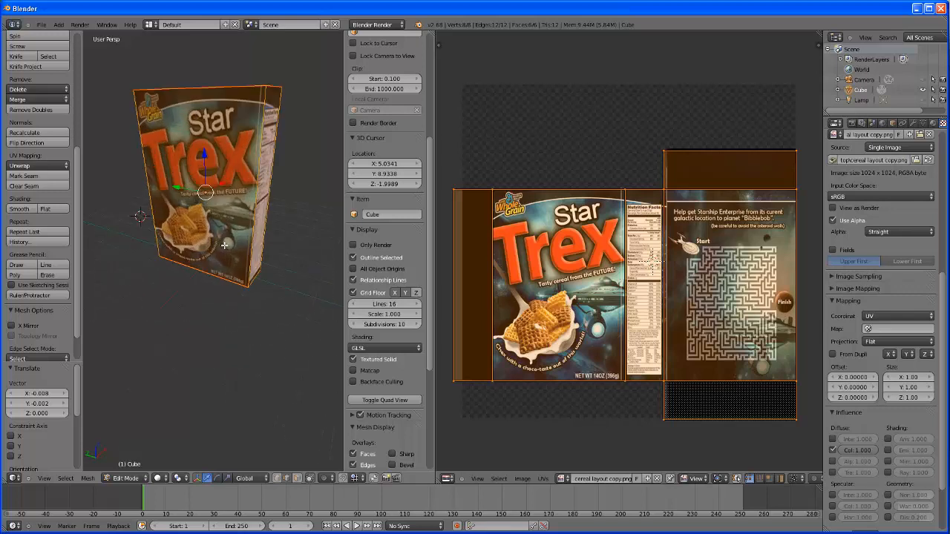
scroll(238, 247, "down", 3)
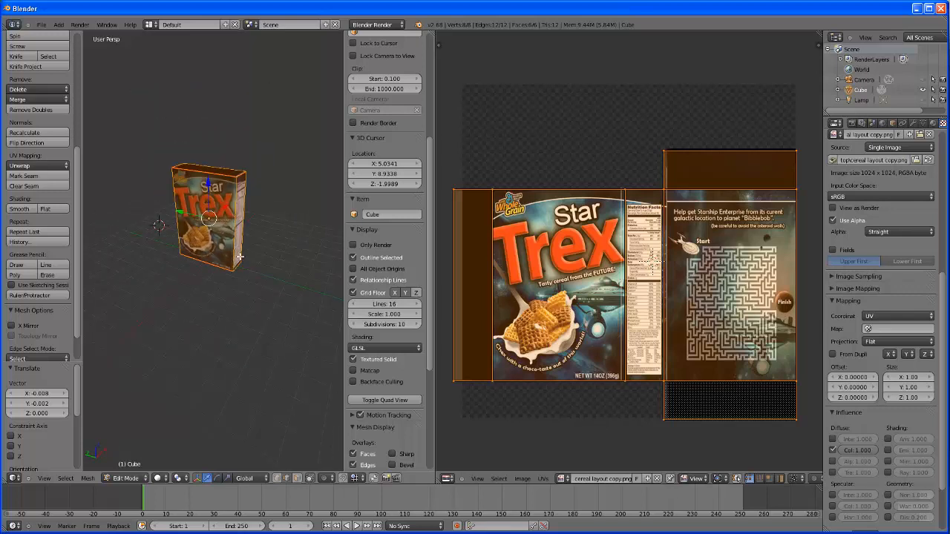
key("a")
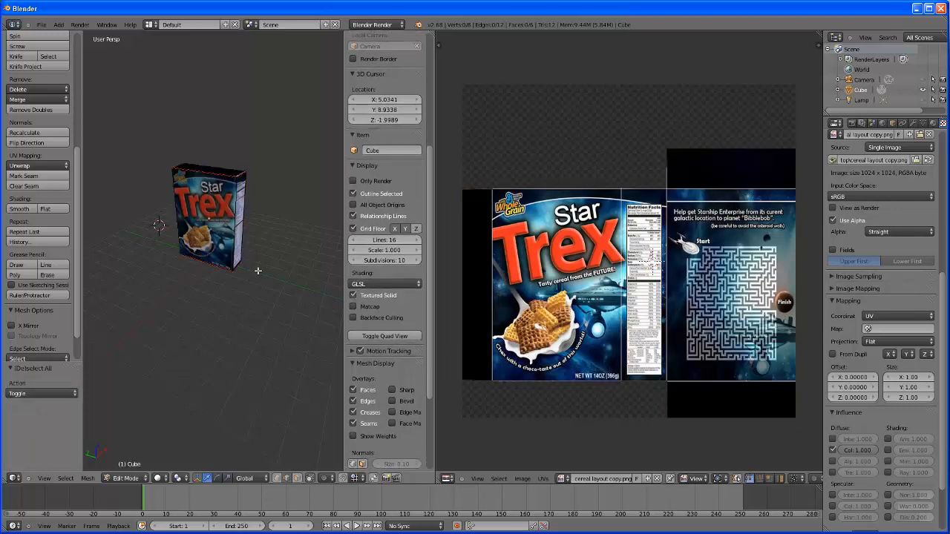
middle_click_drag(219, 242, 260, 228)
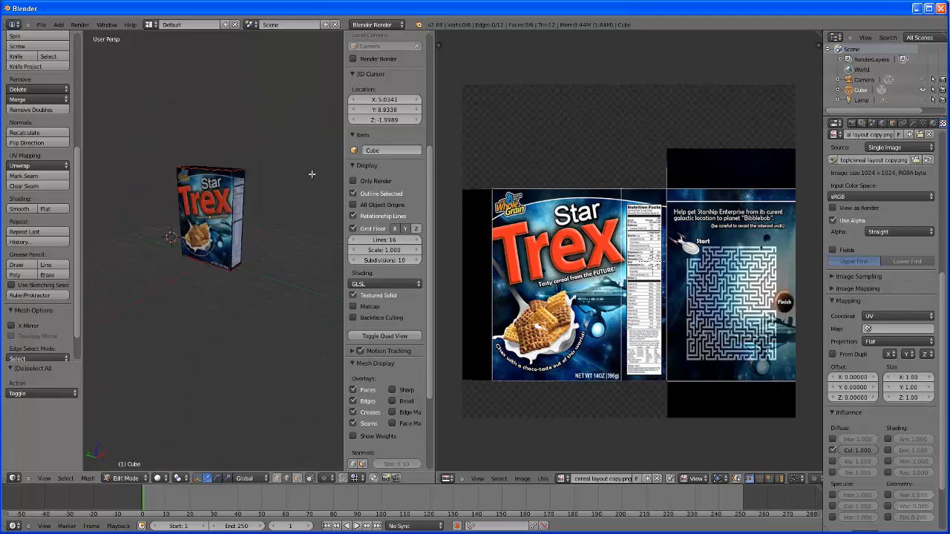
Widen the 3D view over most of the UV/Image Editor and hide its properties region for a close look at the box
left_click_drag(437, 140, 872, 143)
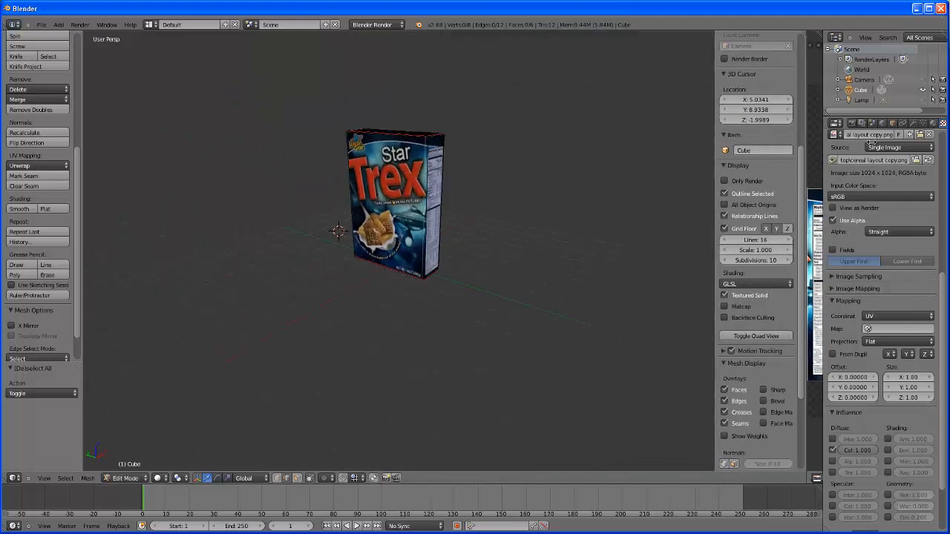
key("n")
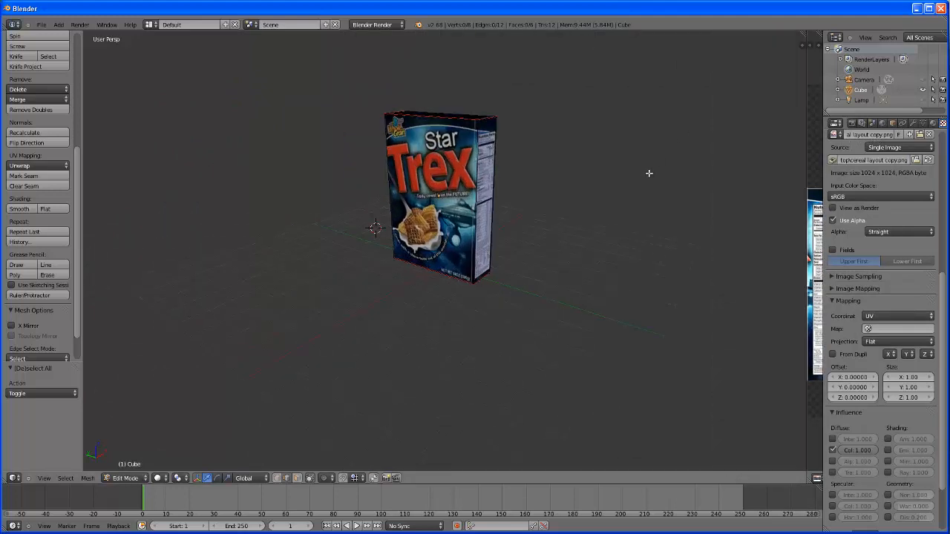
scroll(417, 203, "up", 3)
scroll(475, 189, "down", 1)
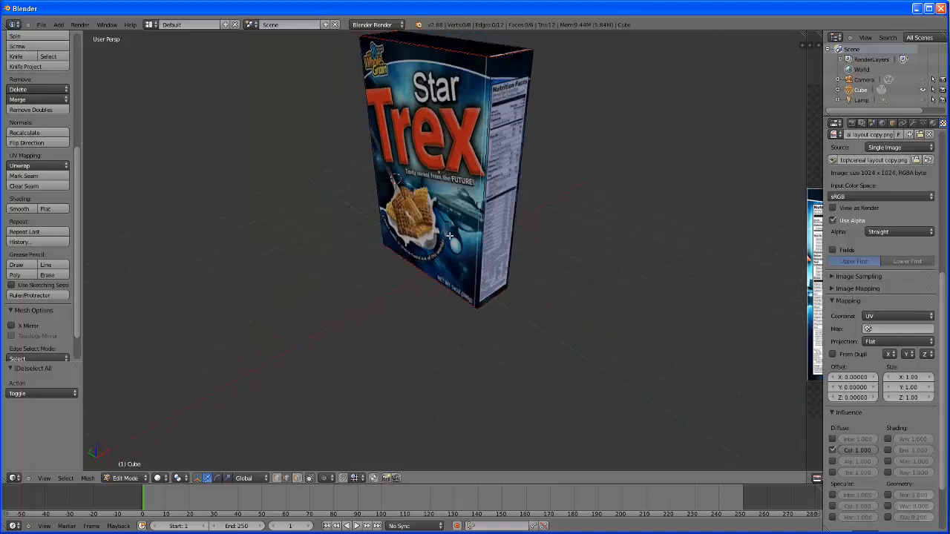